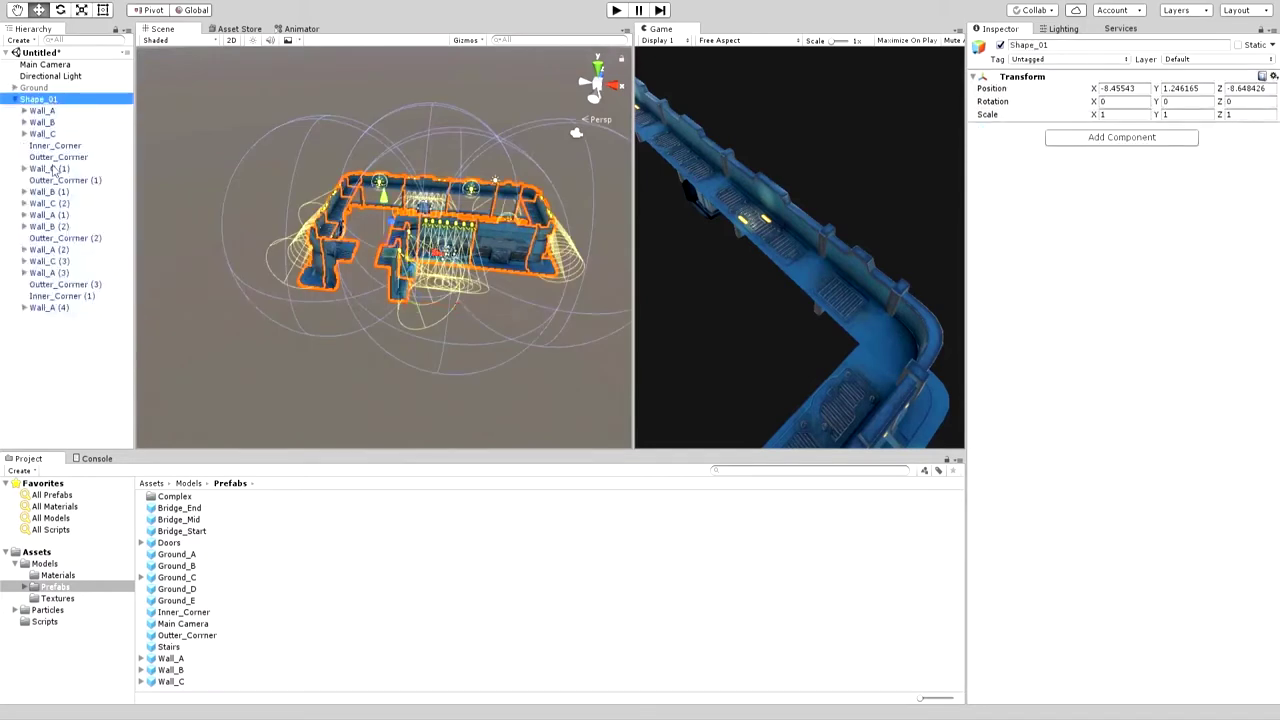
# - Place the Stairs prefab inside the Shape_01 group
pyautogui.moveTo(42, 104); pyautogui.dragTo(42, 102)
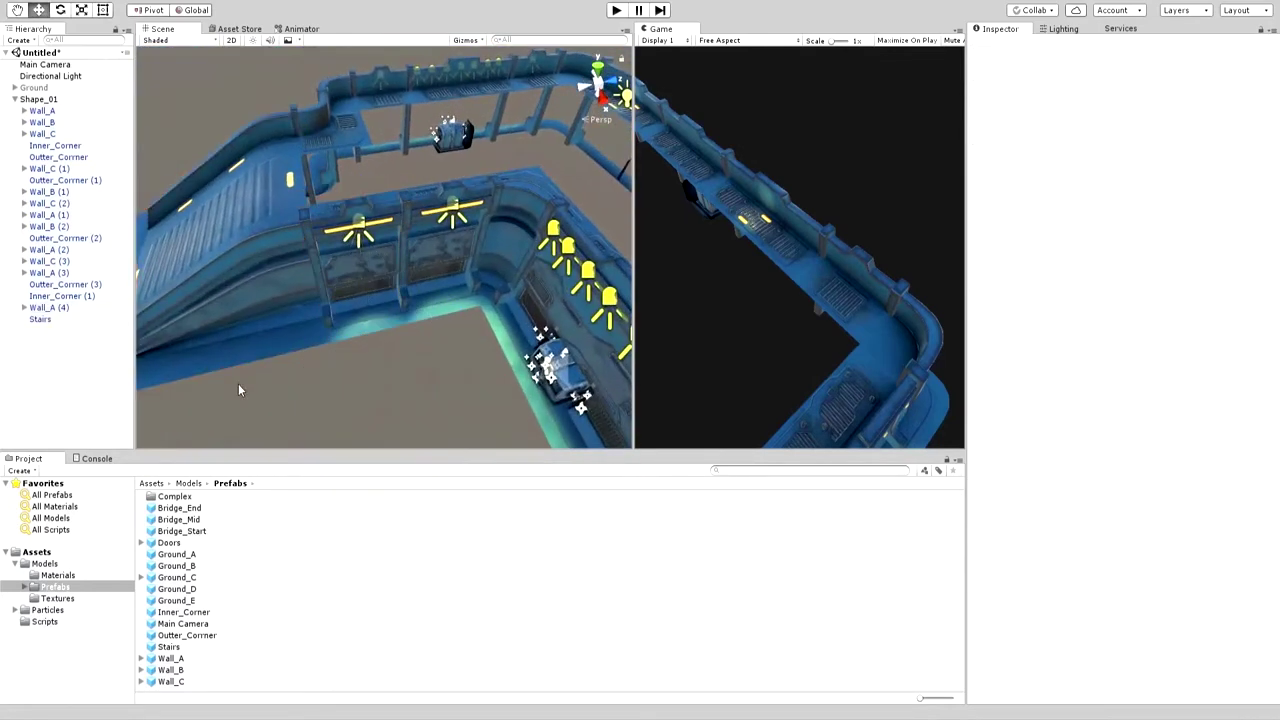
# - Add the Ground_C, Ground_D and Ground_E prefabs to Shape_01 and frame them near the stairs
pyautogui.keyDown('alt'); pyautogui.moveTo(238, 384); pyautogui.dragTo(127, 222); pyautogui.keyUp('alt')
pyautogui.click(176, 566)
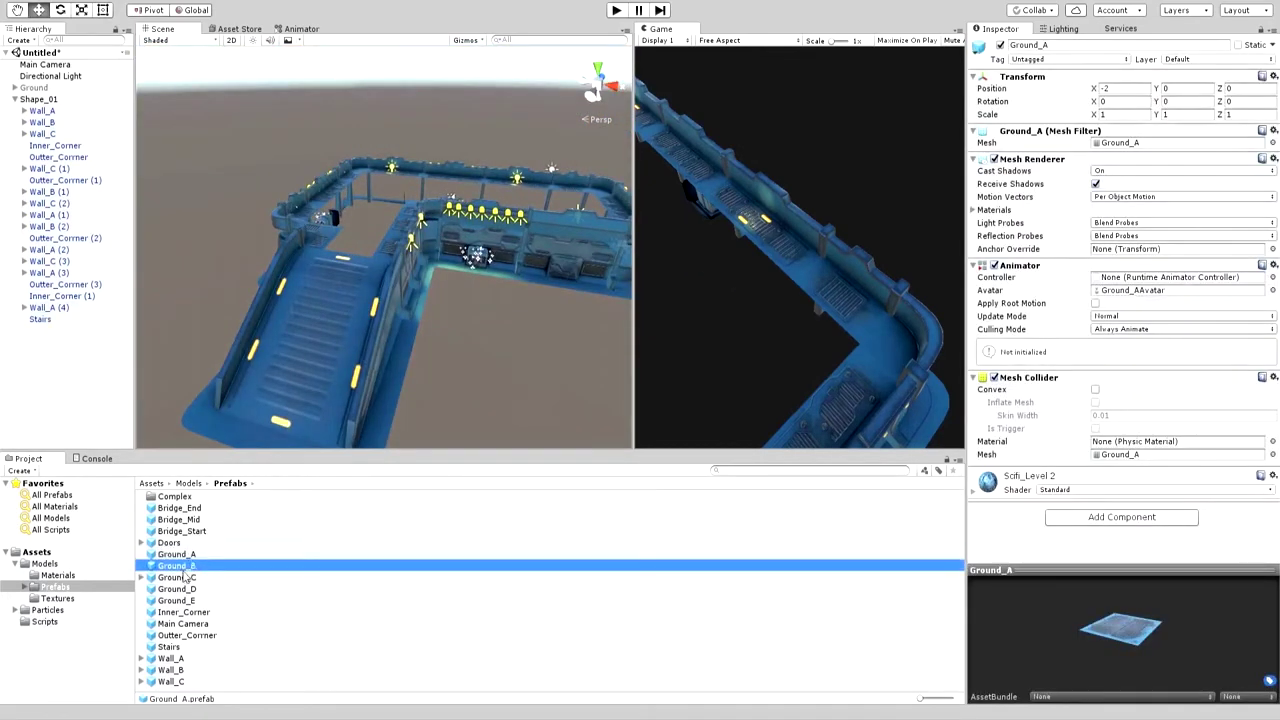
pyautogui.keyDown('shift'); pyautogui.click(176, 600); pyautogui.keyUp('shift')
pyautogui.moveTo(176, 600); pyautogui.dragTo(46, 349)
pyautogui.doubleClick(77, 337)
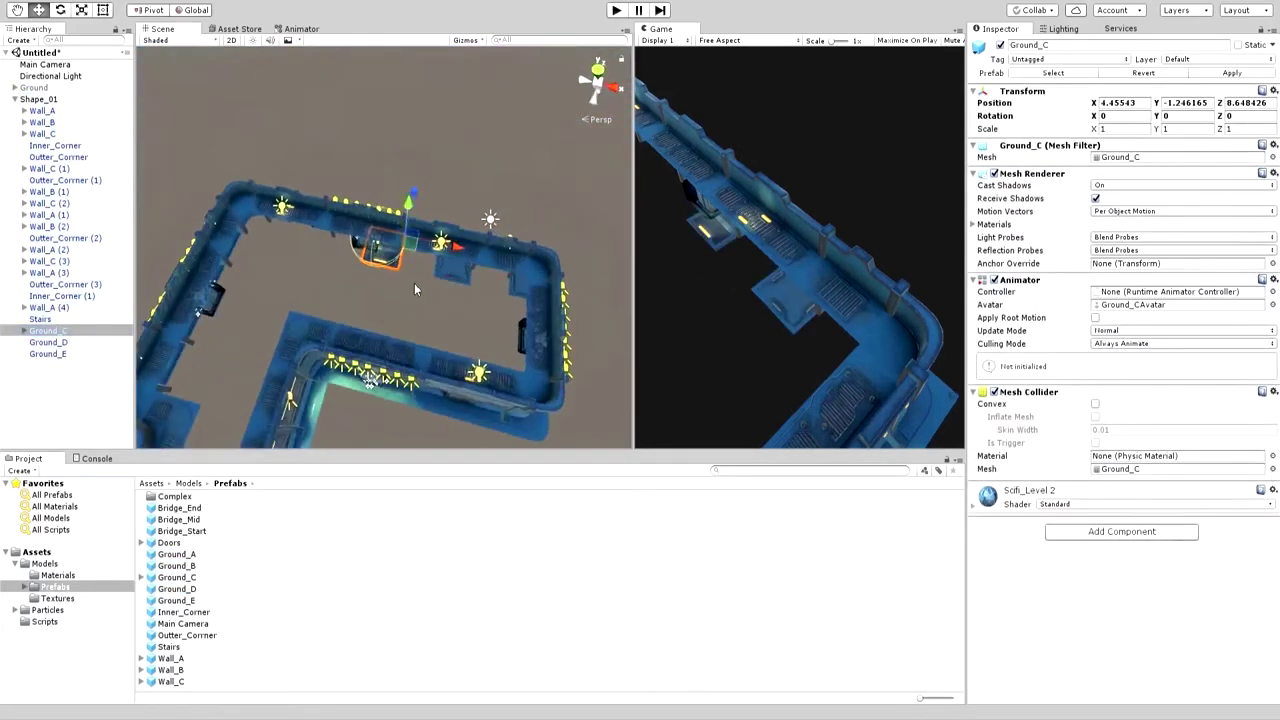
pyautogui.moveTo(414, 283)
pyautogui.keyDown('alt'); pyautogui.mouseDown()
pyautogui.moveTo(481, 245)
pyautogui.moveTo(430, 290)
pyautogui.moveTo(536, 200)
pyautogui.moveTo(446, 260)
pyautogui.moveTo(472, 212)
pyautogui.mouseUp(); pyautogui.keyUp('alt')
# - Duplicate the Ground_C and Ground_E tiles and snap the Ground_C copy into the floor
pyautogui.click(480, 243)
pyautogui.click(484, 246)
pyautogui.hotkey('ctrl', 'd')
pyautogui.click(536, 200)
pyautogui.hotkey('ctrl', 'd')
pyautogui.hotkey('ctrl', 'd')
pyautogui.hotkey('ctrl', 'd')
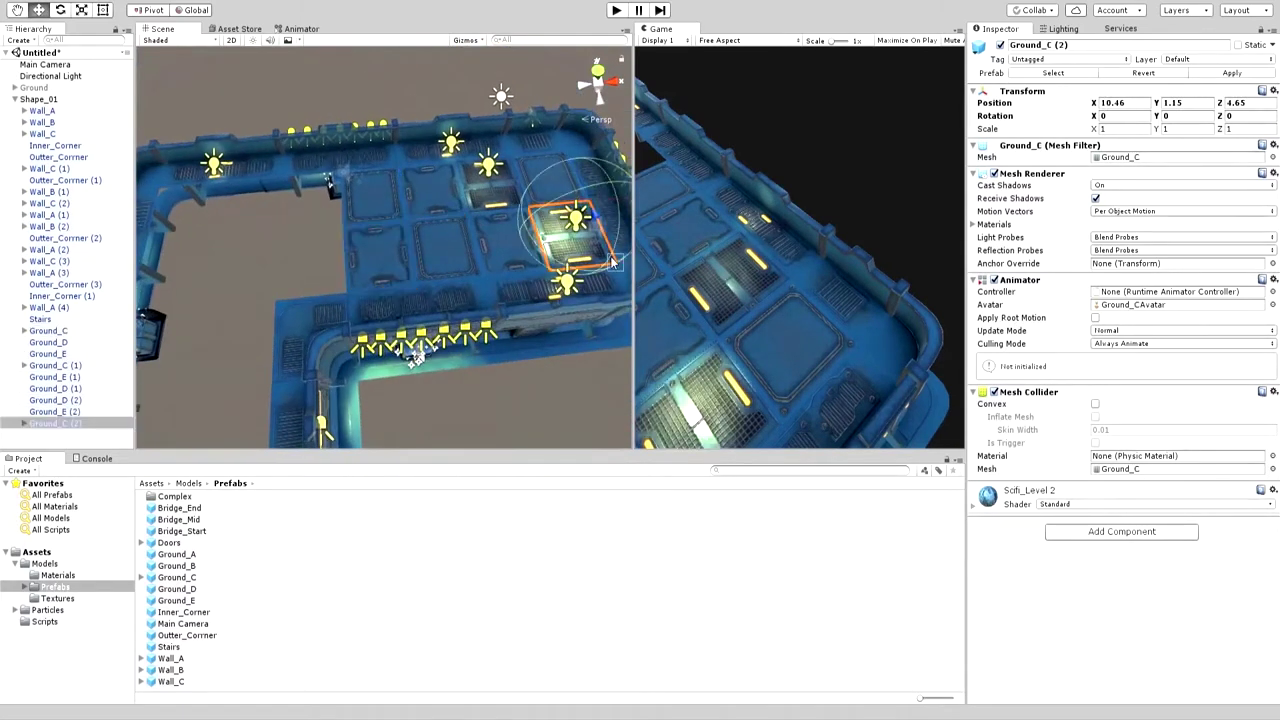
pyautogui.hotkey('ctrl', 'd')
pyautogui.moveTo(503, 258)
pyautogui.keyDown('alt'); pyautogui.mouseDown()
pyautogui.moveTo(299, 201)
pyautogui.moveTo(512, 257)
pyautogui.mouseUp(); pyautogui.keyUp('alt')
# - Duplicate the Ground_D tile and move the copy into the floor gap
pyautogui.moveTo(420, 250)
pyautogui.keyDown('alt'); pyautogui.mouseDown()
pyautogui.moveTo(330, 220)
pyautogui.moveTo(488, 285)
pyautogui.mouseUp(); pyautogui.keyUp('alt')
pyautogui.click(328, 220)
pyautogui.hotkey('ctrl', 'd')
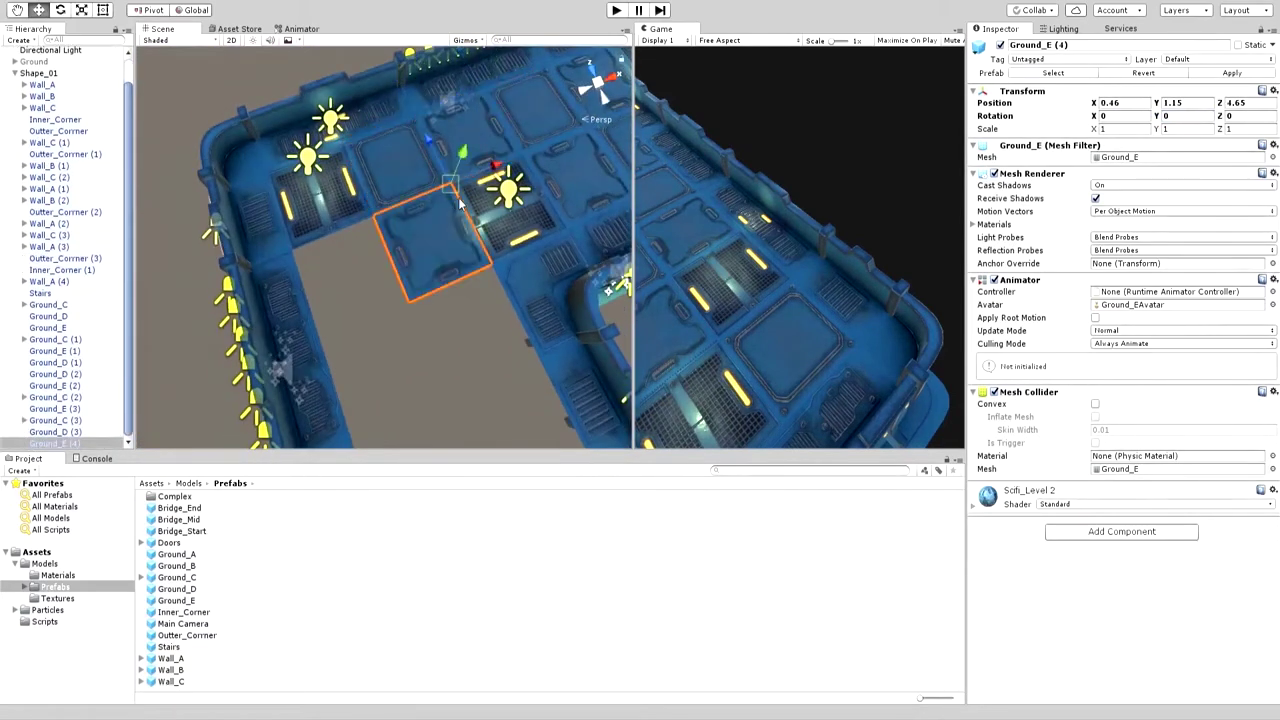
pyautogui.keyDown('ctrl'); pyautogui.moveTo(264, 180); pyautogui.dragTo(330, 200); pyautogui.keyUp('ctrl')
pyautogui.keyDown('alt'); pyautogui.moveTo(330, 200); pyautogui.dragTo(436, 200); pyautogui.keyUp('alt')
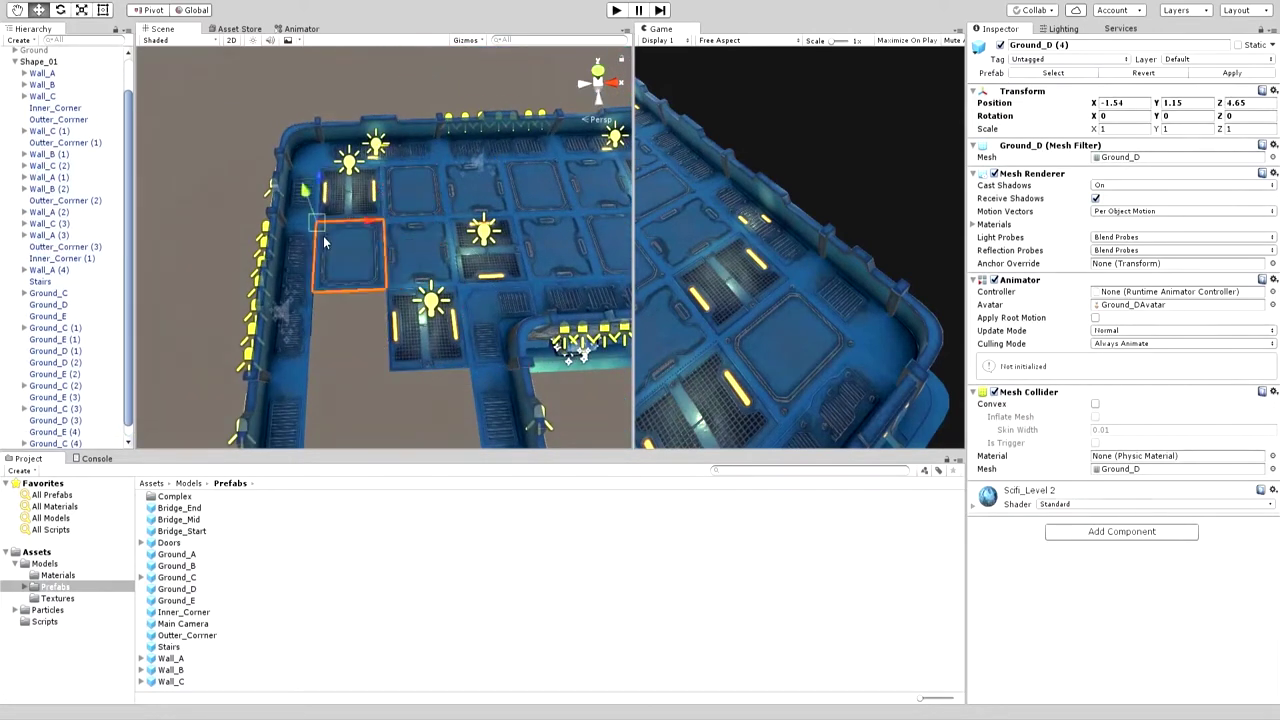
# - Check the fit of the Ground_C (4) and Ground_D (5) tiles, then clear the selection
pyautogui.keyDown('alt'); pyautogui.moveTo(350, 214); pyautogui.dragTo(293, 180); pyautogui.keyUp('alt')
pyautogui.click(293, 180)
pyautogui.keyDown('alt'); pyautogui.moveTo(405, 268); pyautogui.dragTo(113, 146); pyautogui.keyUp('alt')
pyautogui.click(266, 207)
pyautogui.click(336, 191)
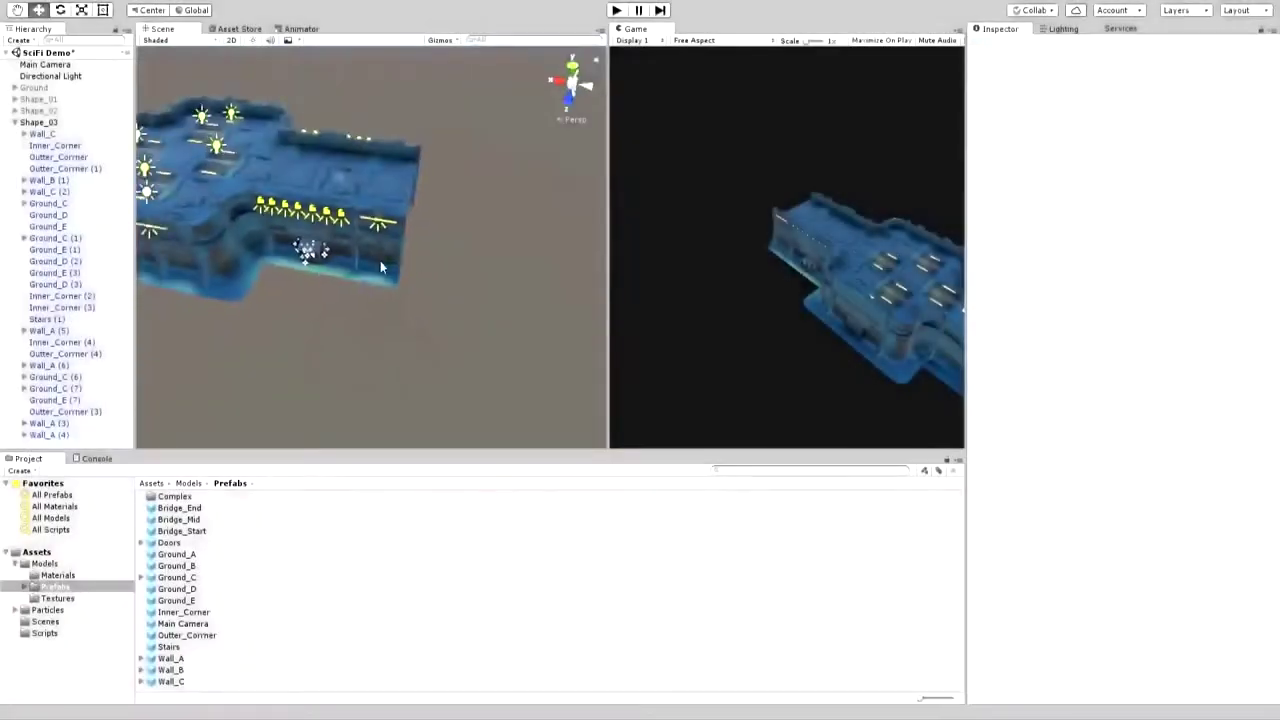
# - Select the Shape_03 pieces and bring the bridge area into close view
pyautogui.keyDown('alt'); pyautogui.moveTo(380, 260); pyautogui.dragTo(300, 240); pyautogui.keyUp('alt')
pyautogui.moveTo(470, 330); pyautogui.dragTo(258, 236)
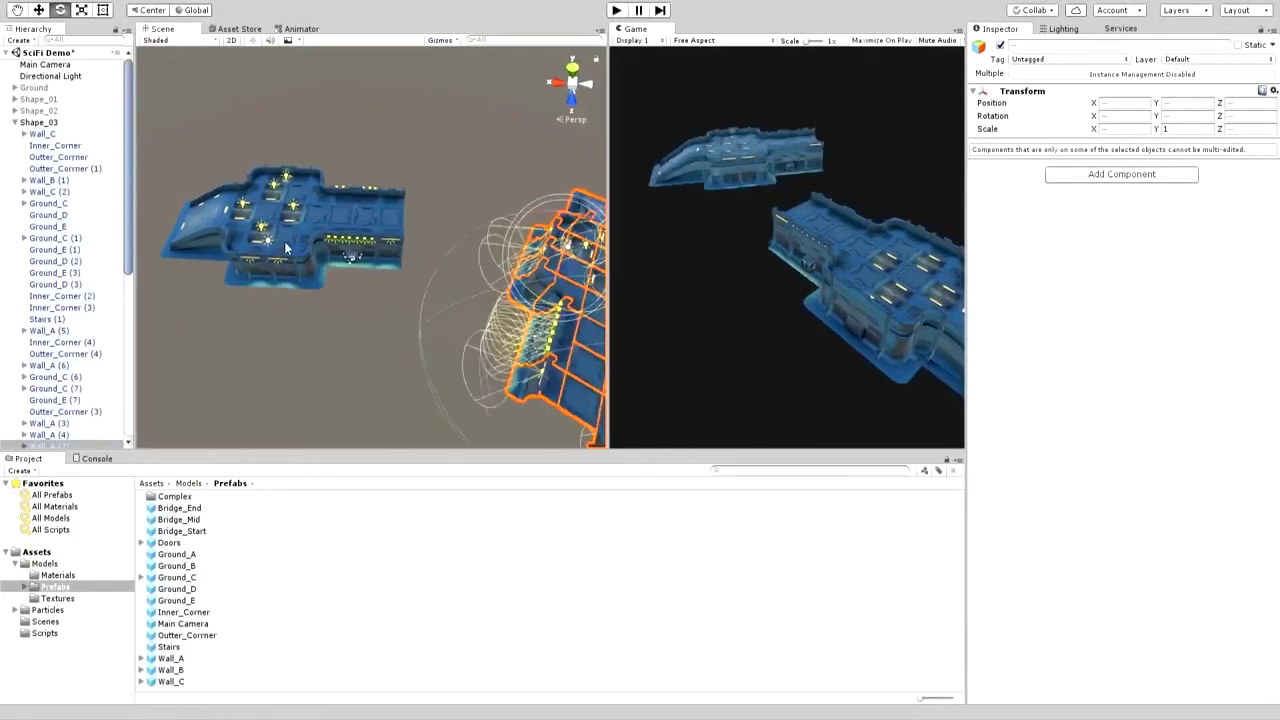
pyautogui.keyDown('alt'); pyautogui.moveTo(414, 169); pyautogui.dragTo(493, 281); pyautogui.keyUp('alt')
pyautogui.keyDown('alt'); pyautogui.moveTo(380, 250); pyautogui.dragTo(444, 247); pyautogui.keyUp('alt')
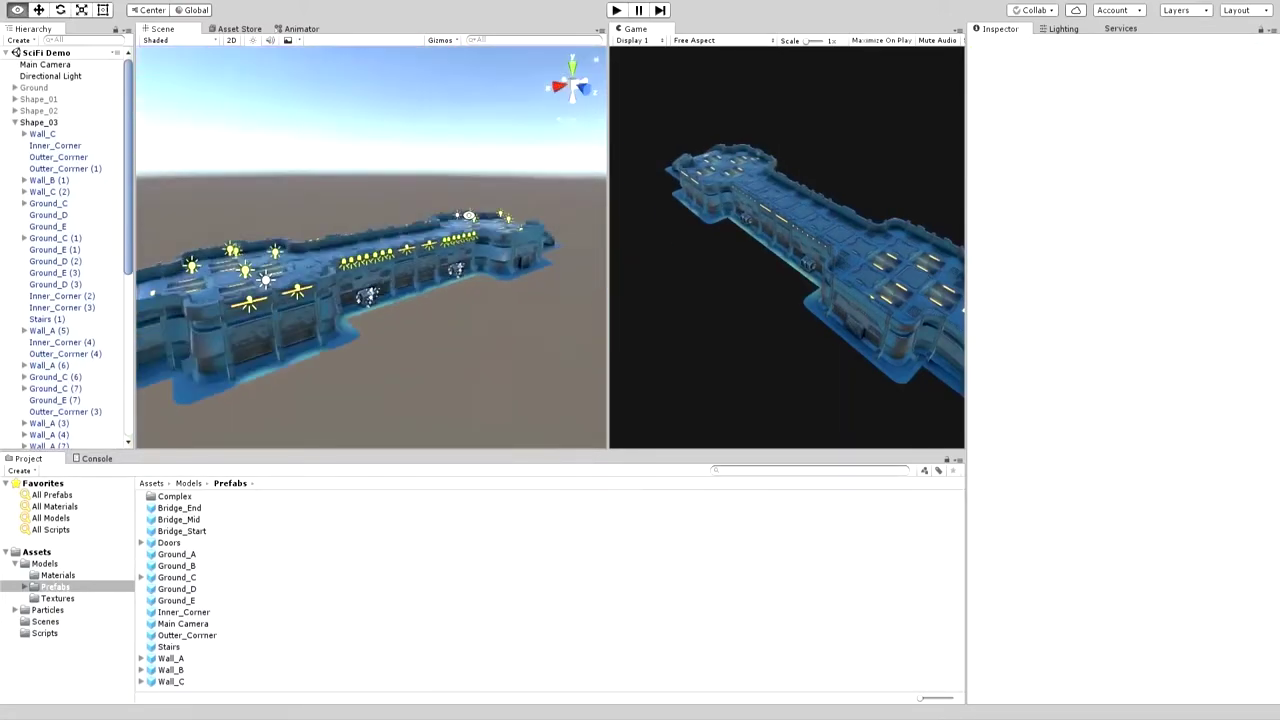
pyautogui.click(444, 247)
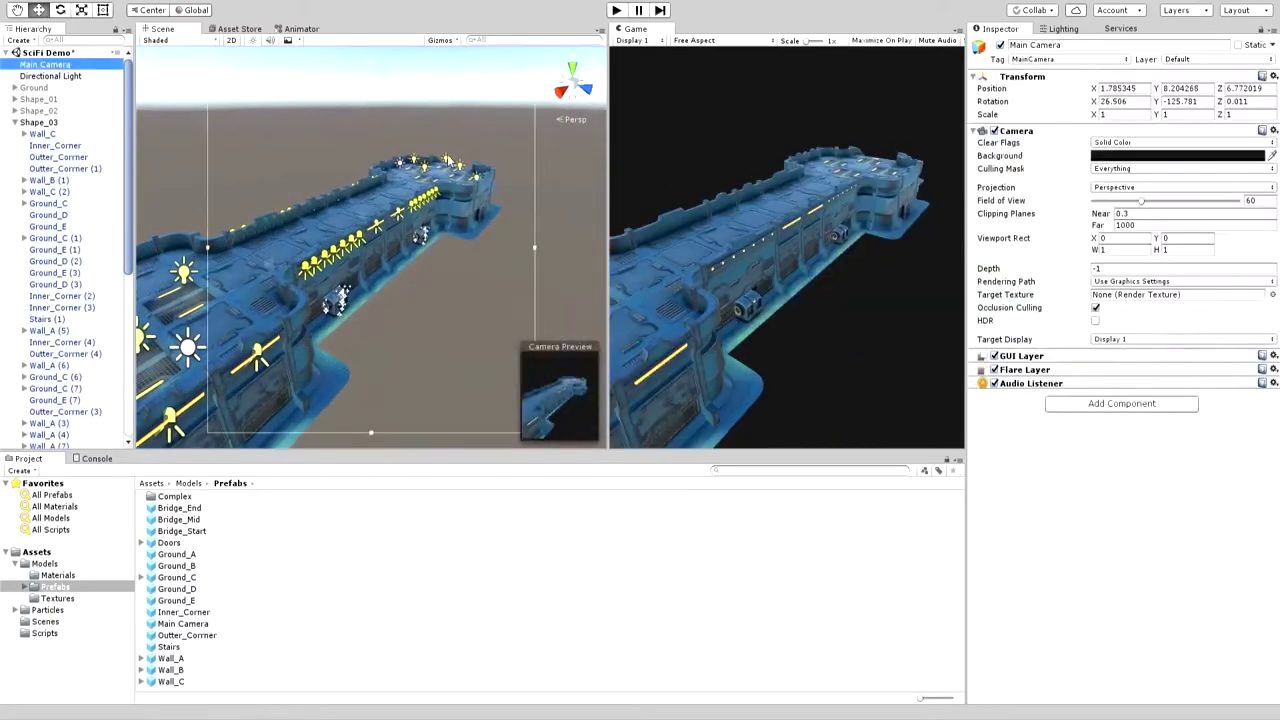
pyautogui.press('f')
# - Add Bridge_Start and Bridge_Mid to the scene and position Bridge_Mid with the Move tool
pyautogui.click(182, 531)
pyautogui.keyDown('shift'); pyautogui.click(178, 519); pyautogui.keyUp('shift')
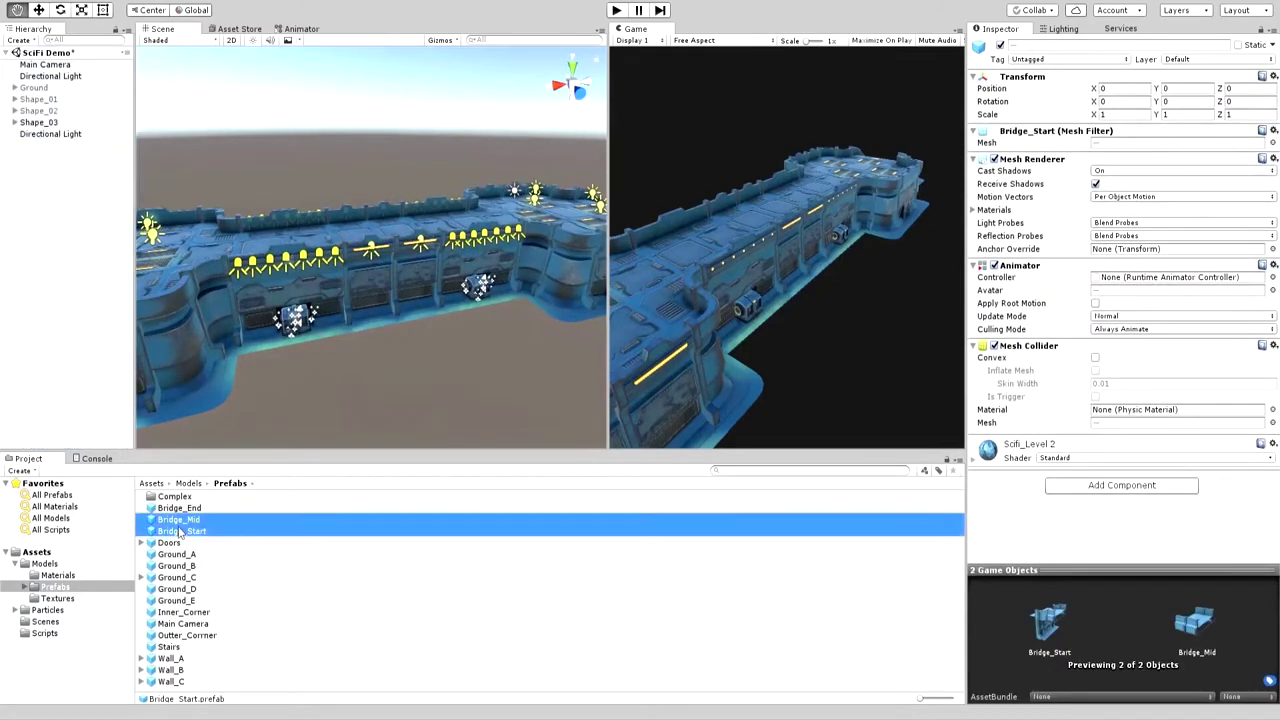
pyautogui.moveTo(180, 532); pyautogui.dragTo(45, 145)
pyautogui.press('w')
pyautogui.moveTo(425, 183)
pyautogui.keyDown('alt'); pyautogui.mouseDown()
pyautogui.moveTo(459, 226)
pyautogui.moveTo(407, 386)
pyautogui.mouseUp(); pyautogui.keyUp('alt')
pyautogui.click(440, 200)
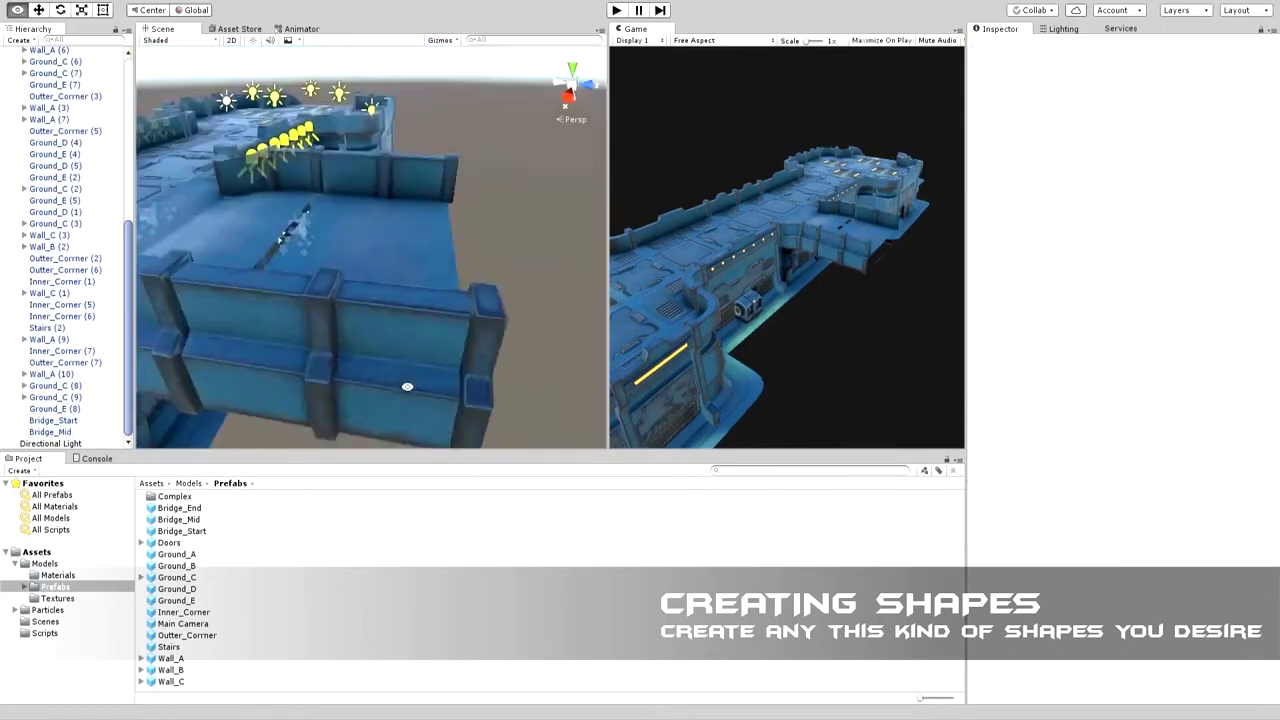
pyautogui.keyDown('alt'); pyautogui.moveTo(407, 386); pyautogui.dragTo(367, 507); pyautogui.keyUp('alt')
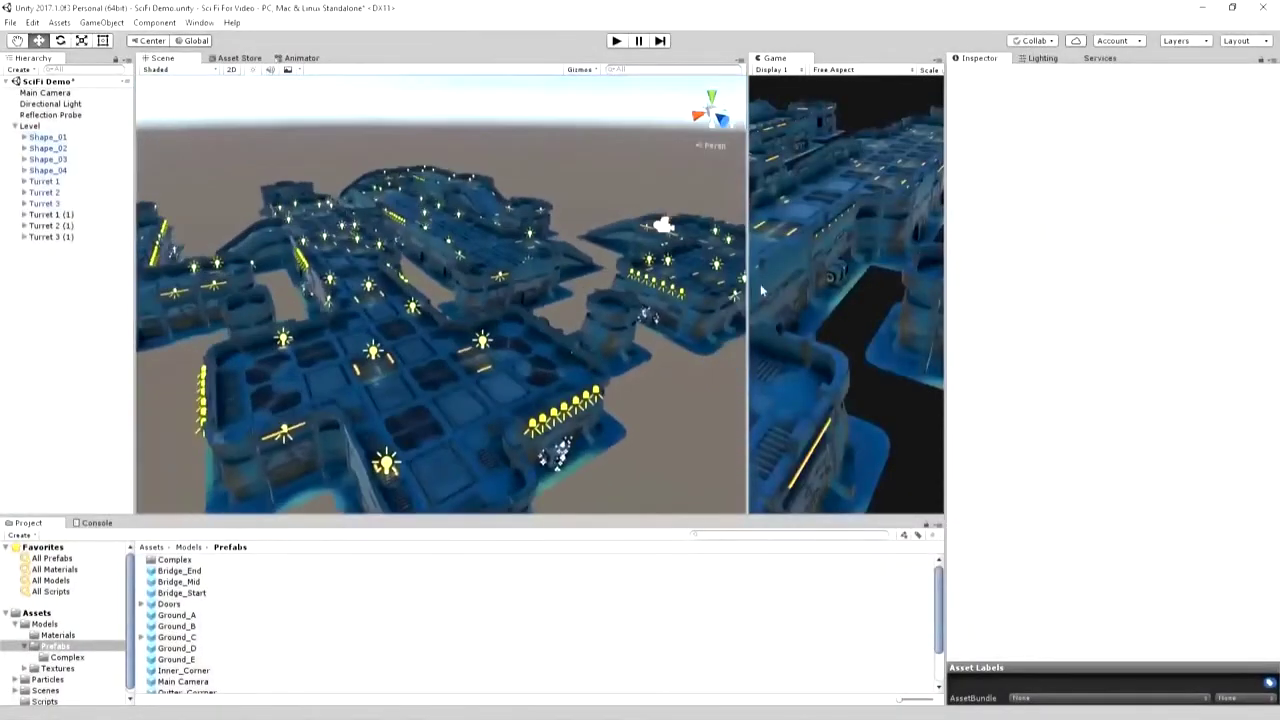
# - Add the five Ground_A to Ground_E prefabs to the scene
pyautogui.click(176, 637)
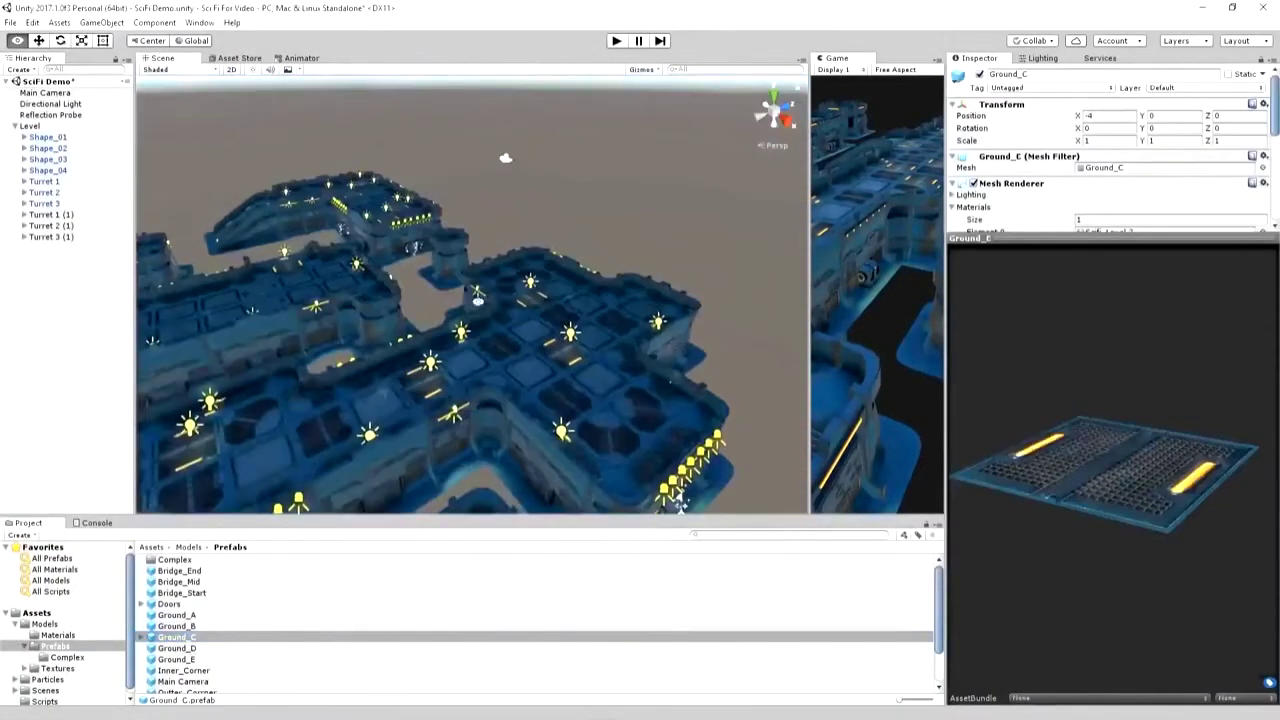
pyautogui.click(176, 626)
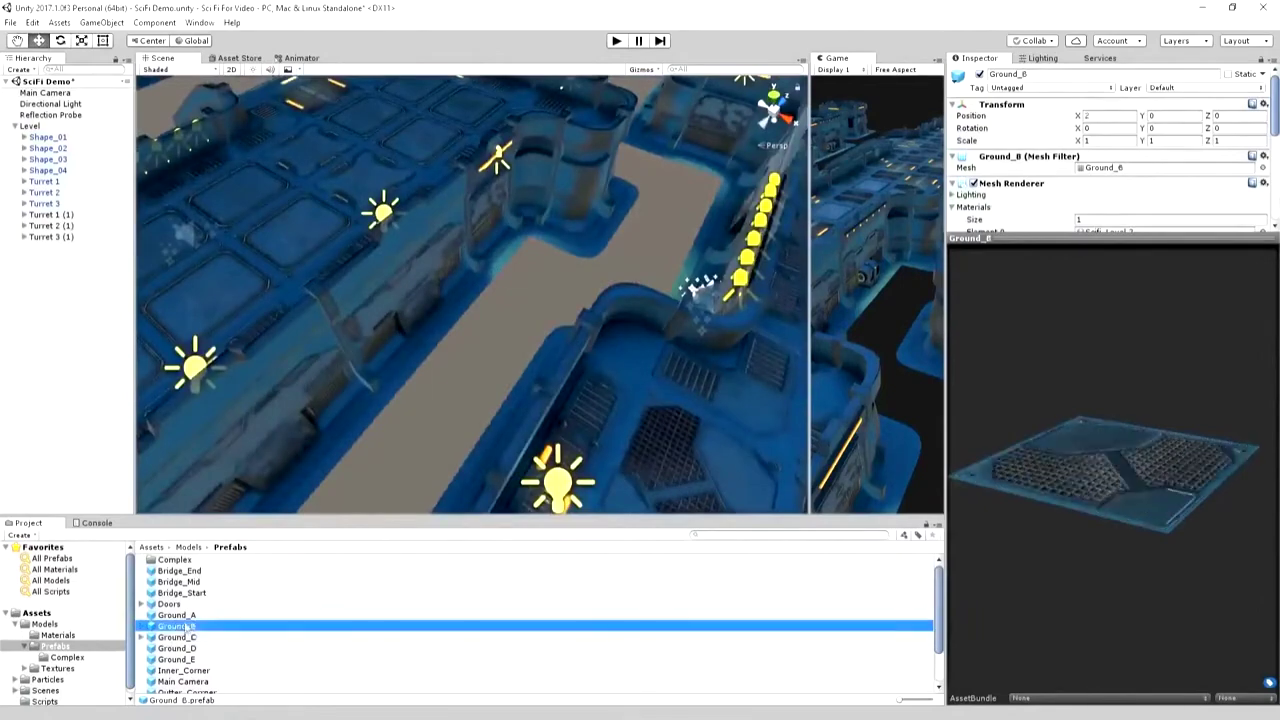
pyautogui.click(15, 126)
pyautogui.keyDown('shift'); pyautogui.click(176, 659); pyautogui.keyUp('shift')
pyautogui.moveTo(176, 659); pyautogui.dragTo(43, 208)
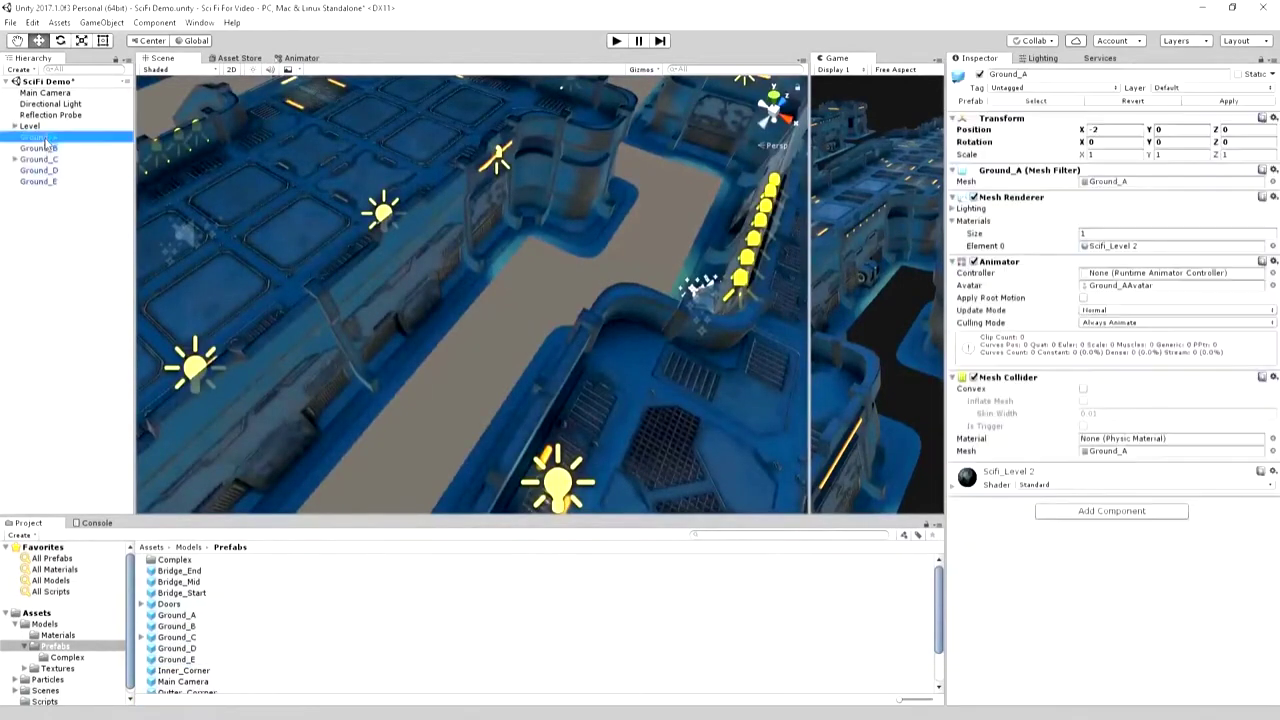
pyautogui.press('f')
# - Move Ground_E into the empty strip and slide a first copy alongside it
pyautogui.keyDown('alt'); pyautogui.moveTo(520, 308); pyautogui.dragTo(532, 347); pyautogui.keyUp('alt')
pyautogui.scroll(-5, 409, 373)
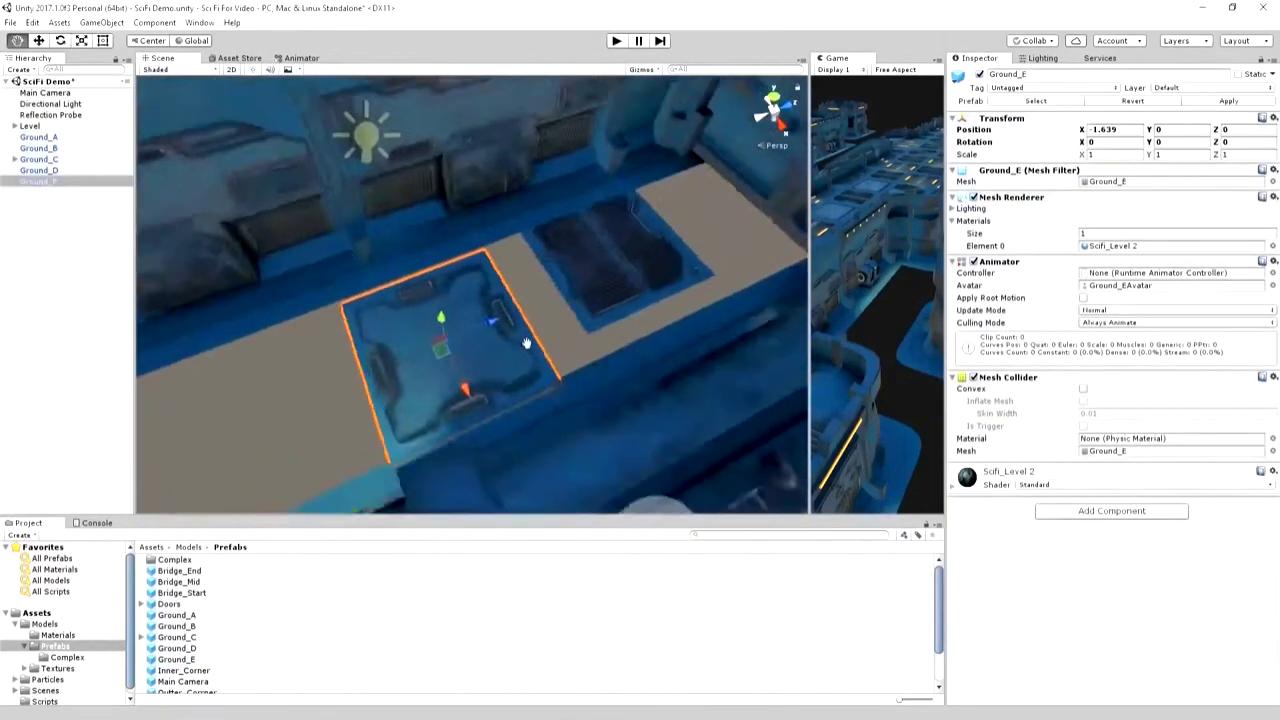
pyautogui.moveTo(409, 373)
pyautogui.mouseDown()
pyautogui.moveTo(797, 187)
pyautogui.moveTo(546, 323)
pyautogui.mouseUp()
pyautogui.press('f')
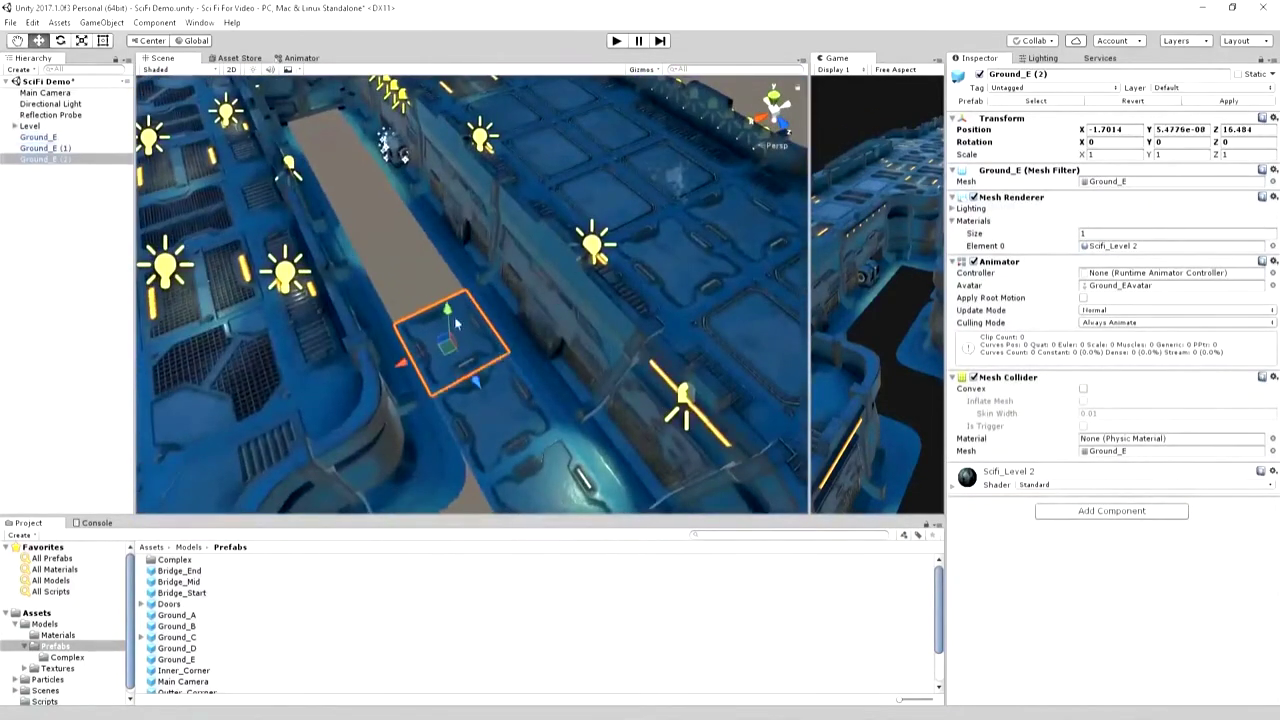
pyautogui.hotkey('ctrl', 'd')
pyautogui.moveTo(486, 353)
pyautogui.mouseDown(button='right')
pyautogui.moveTo(470, 330)
pyautogui.moveTo(434, 329)
pyautogui.mouseUp(button='right')
# - Duplicate Ground_E three more times and snap the copies along the strip
pyautogui.hotkey('ctrl', 'd')
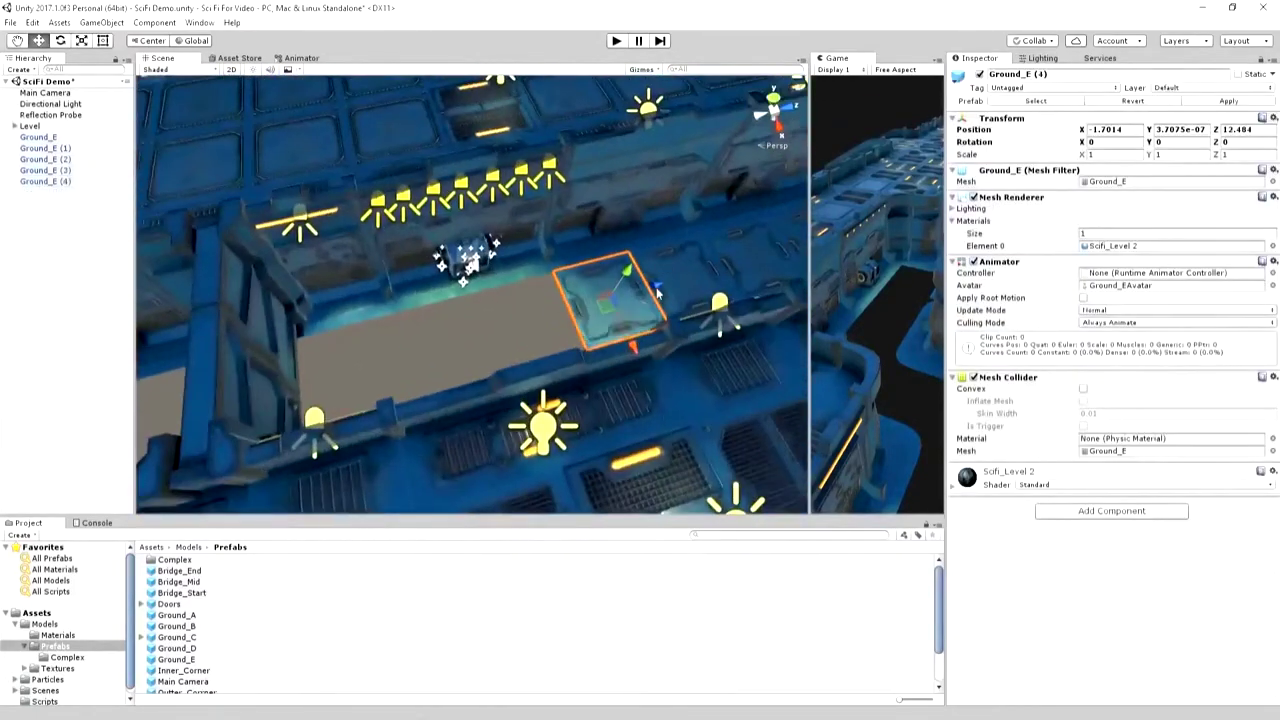
pyautogui.moveTo(661, 343); pyautogui.dragTo(546, 389)
pyautogui.hotkey('ctrl', 'd')
pyautogui.moveTo(456, 360); pyautogui.dragTo(440, 375)
pyautogui.moveTo(440, 375); pyautogui.dragTo(464, 412, button='right')
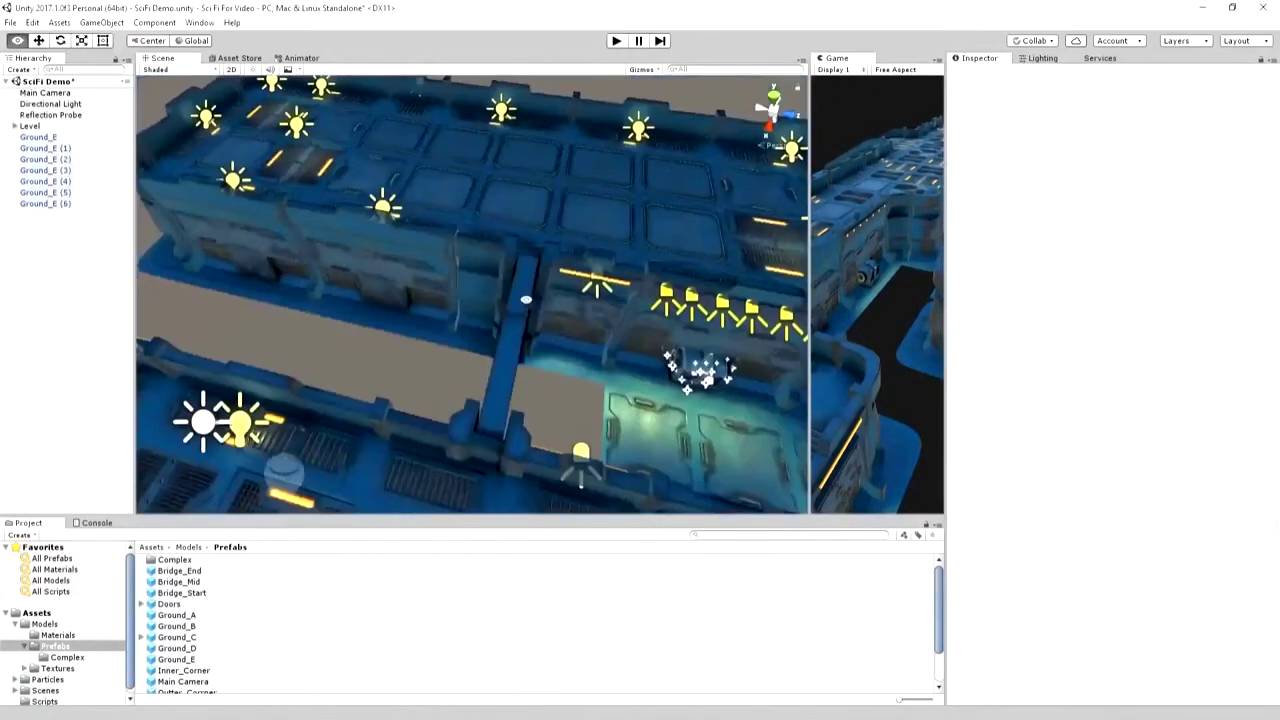
pyautogui.moveTo(497, 473); pyautogui.dragTo(449, 347, button='right')
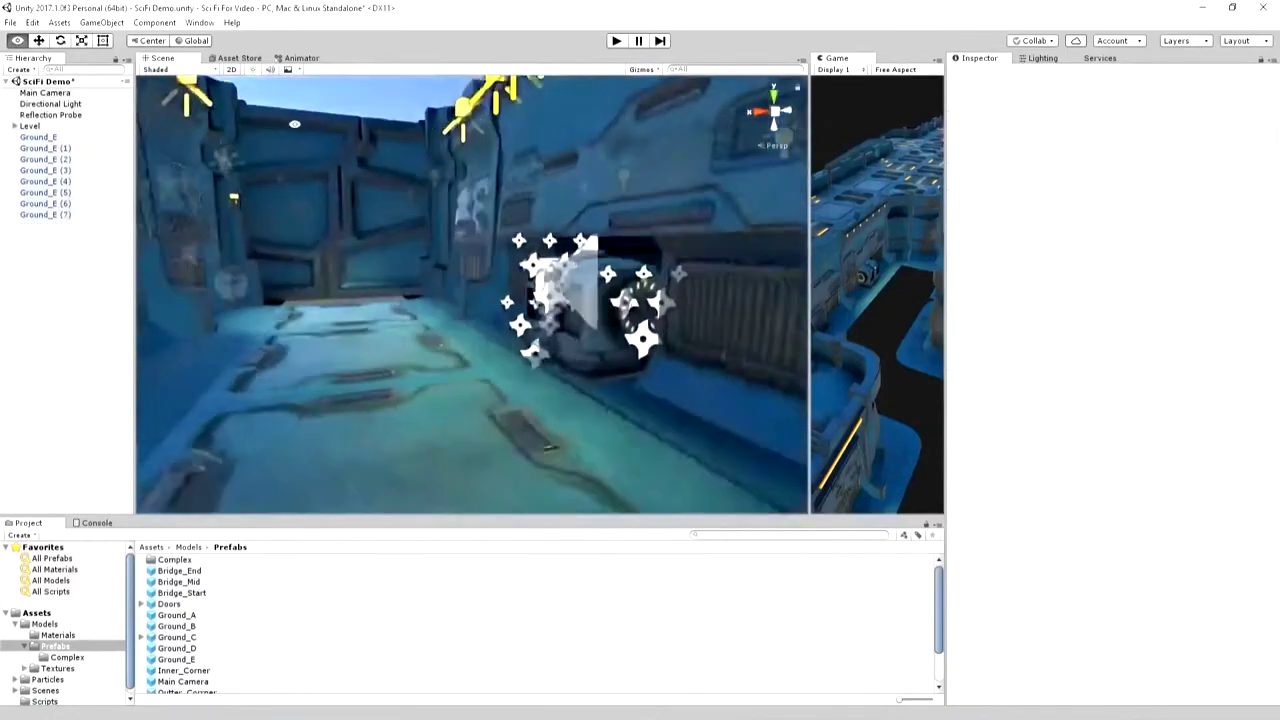
pyautogui.hotkey('ctrl', 'd')
pyautogui.moveTo(449, 347); pyautogui.dragTo(370, 290)
pyautogui.moveTo(370, 290); pyautogui.dragTo(470, 470, button='right')
pyautogui.moveTo(370, 287)
pyautogui.mouseDown()
pyautogui.moveTo(404, 372)
pyautogui.moveTo(337, 383)
pyautogui.mouseUp()
pyautogui.press('f')
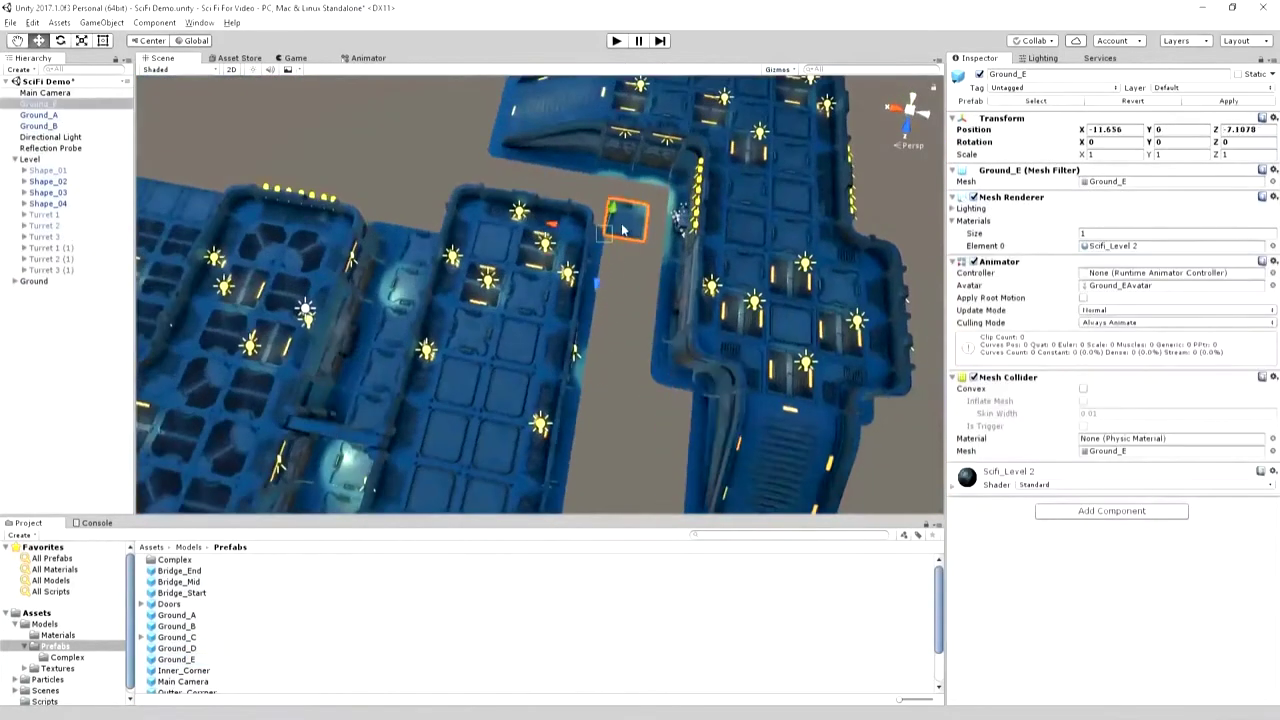
# - Move Ground_E into the gap beside the walls and add a Ground_D tile
pyautogui.moveTo(622, 230); pyautogui.dragTo(429, 432)
pyautogui.press('f')
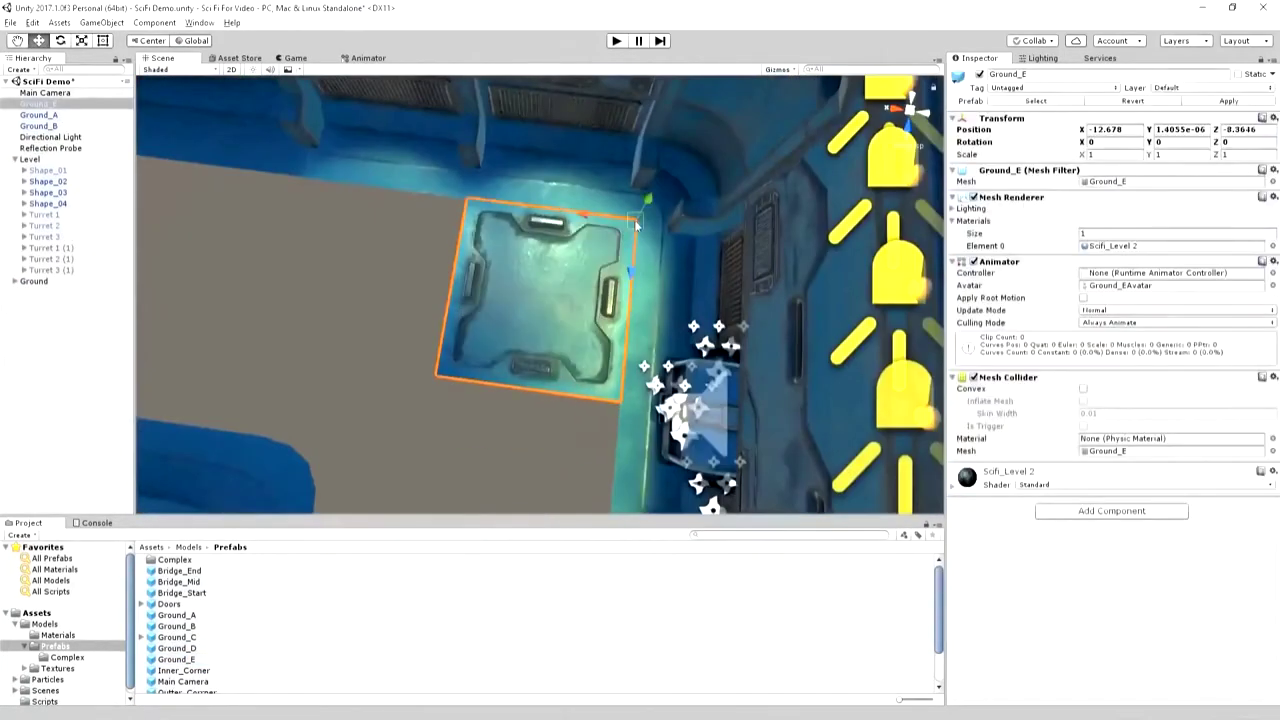
pyautogui.moveTo(176, 648)
pyautogui.mouseDown()
pyautogui.moveTo(329, 286)
pyautogui.moveTo(484, 311)
pyautogui.mouseUp()
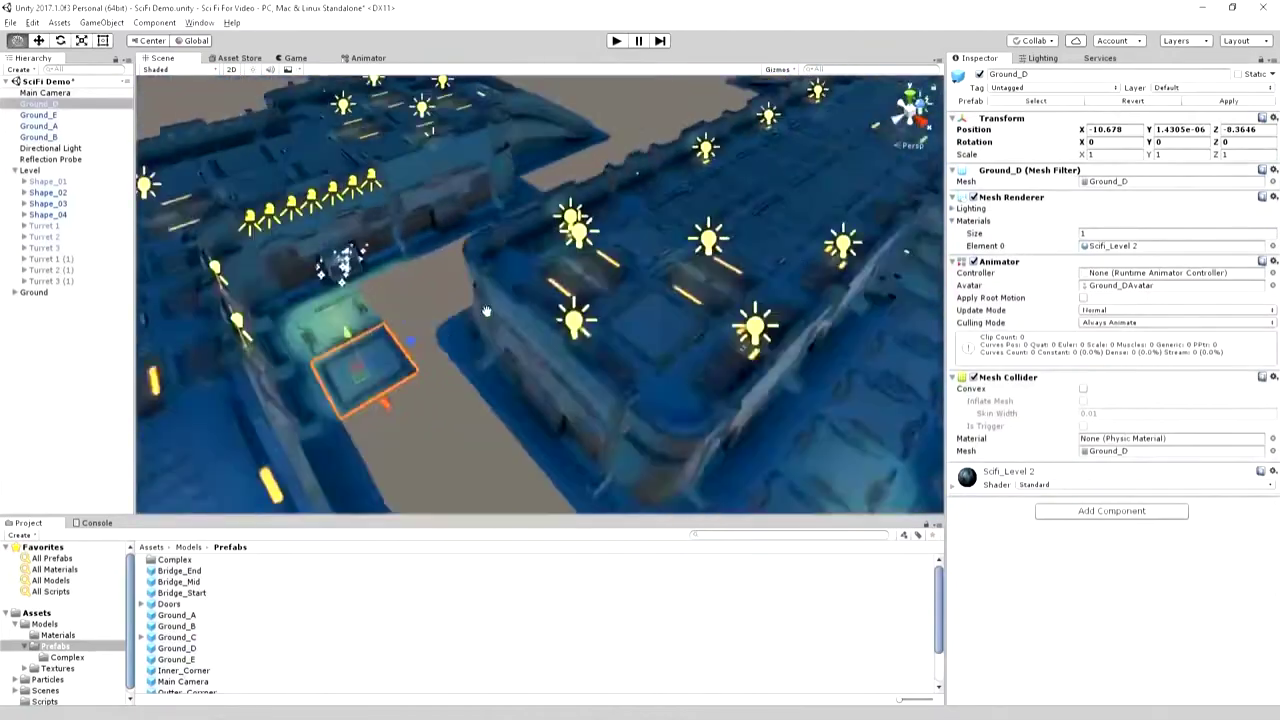
pyautogui.press('f')
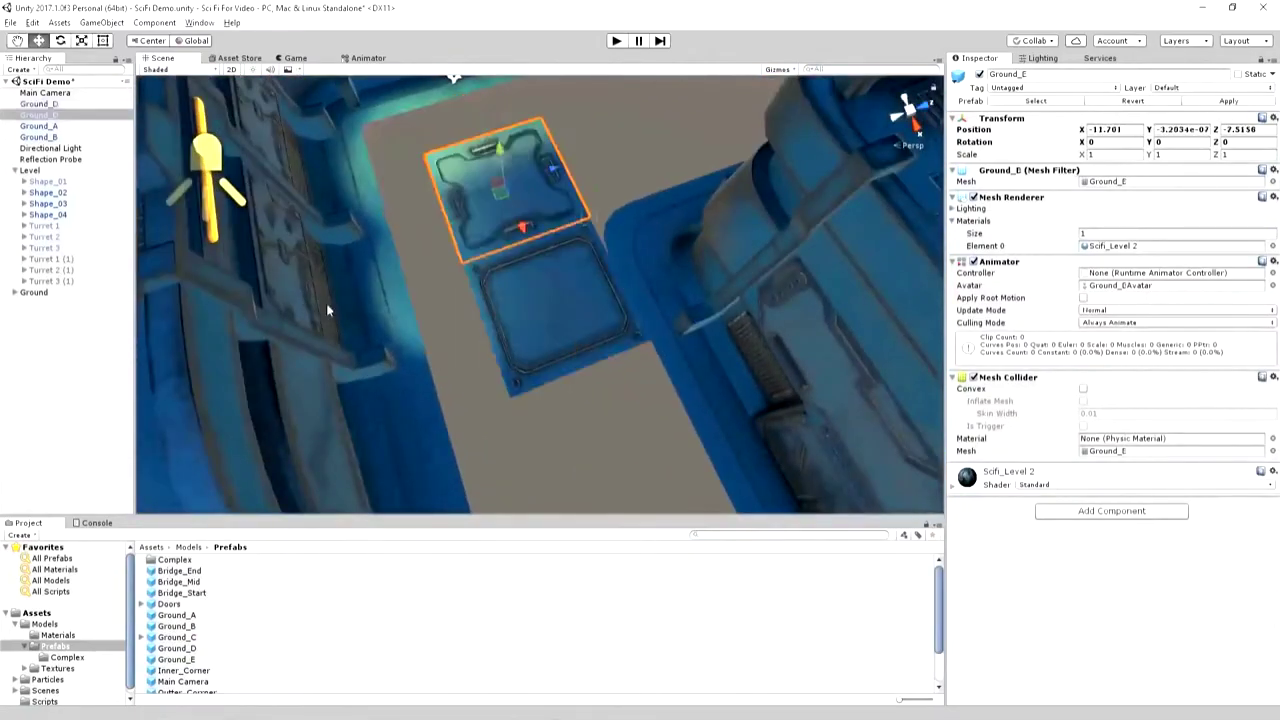
pyautogui.click(326, 310)
pyautogui.scroll(-5, 326, 310)
pyautogui.keyDown('alt'); pyautogui.moveTo(326, 310); pyautogui.dragTo(510, 297); pyautogui.keyUp('alt')
pyautogui.click(510, 297)
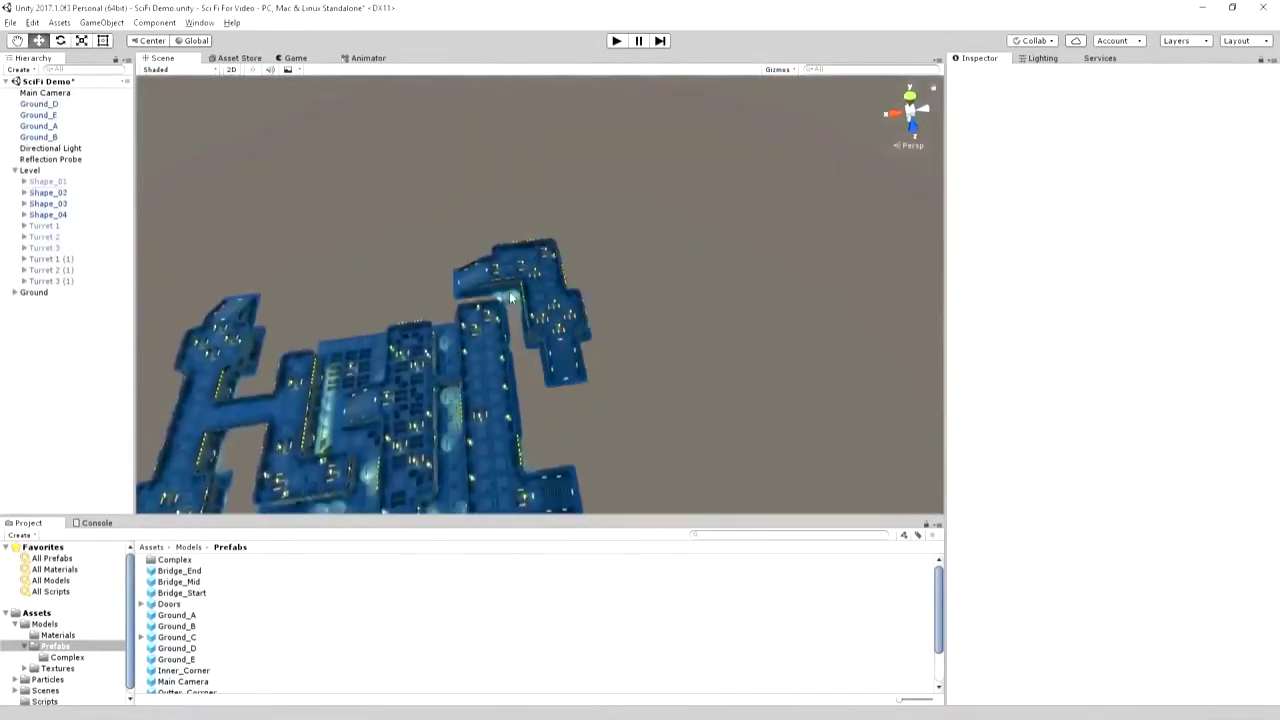
pyautogui.scroll(10, 510, 297)
# - Place another Ground_D tile and a duplicate into the next floor gaps
pyautogui.moveTo(176, 648); pyautogui.dragTo(588, 221)
pyautogui.moveTo(588, 221); pyautogui.dragTo(743, 250, button='middle')
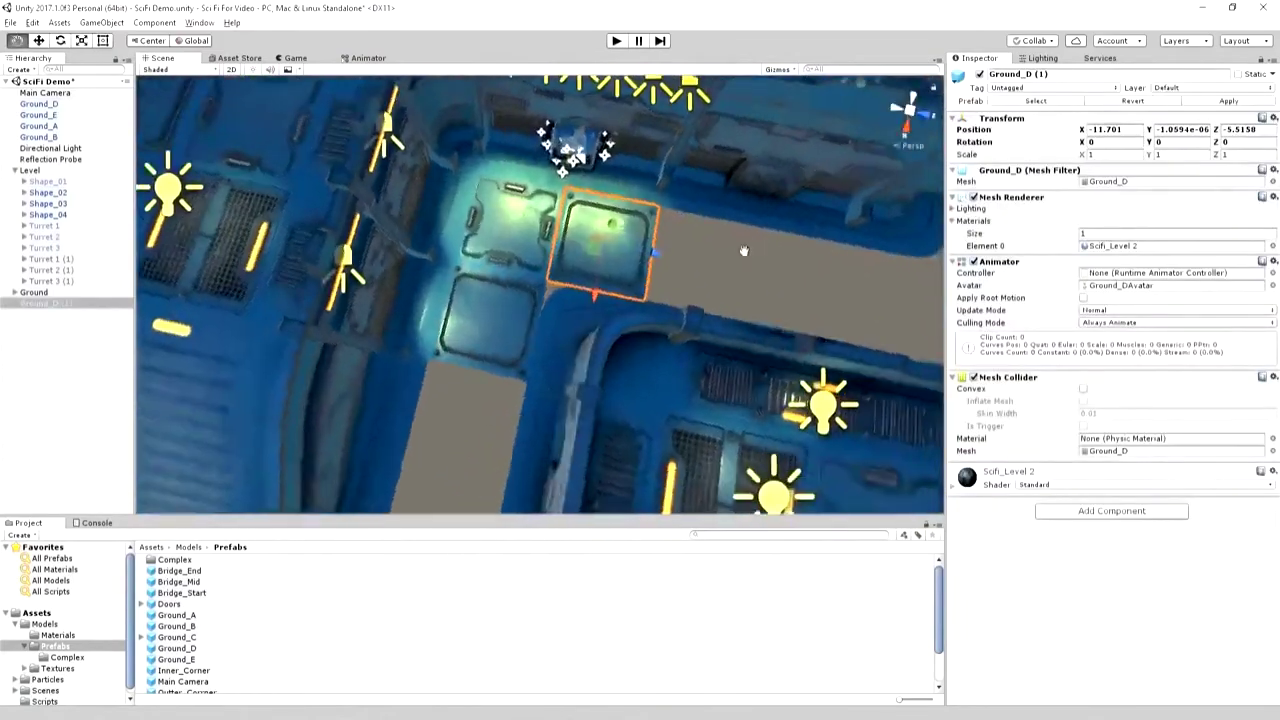
pyautogui.hotkey('ctrl', 'd')
pyautogui.scroll(-3, 743, 250)
pyautogui.moveTo(600, 250); pyautogui.dragTo(540, 300)
pyautogui.press('f')
pyautogui.scroll(3, 498, 300)
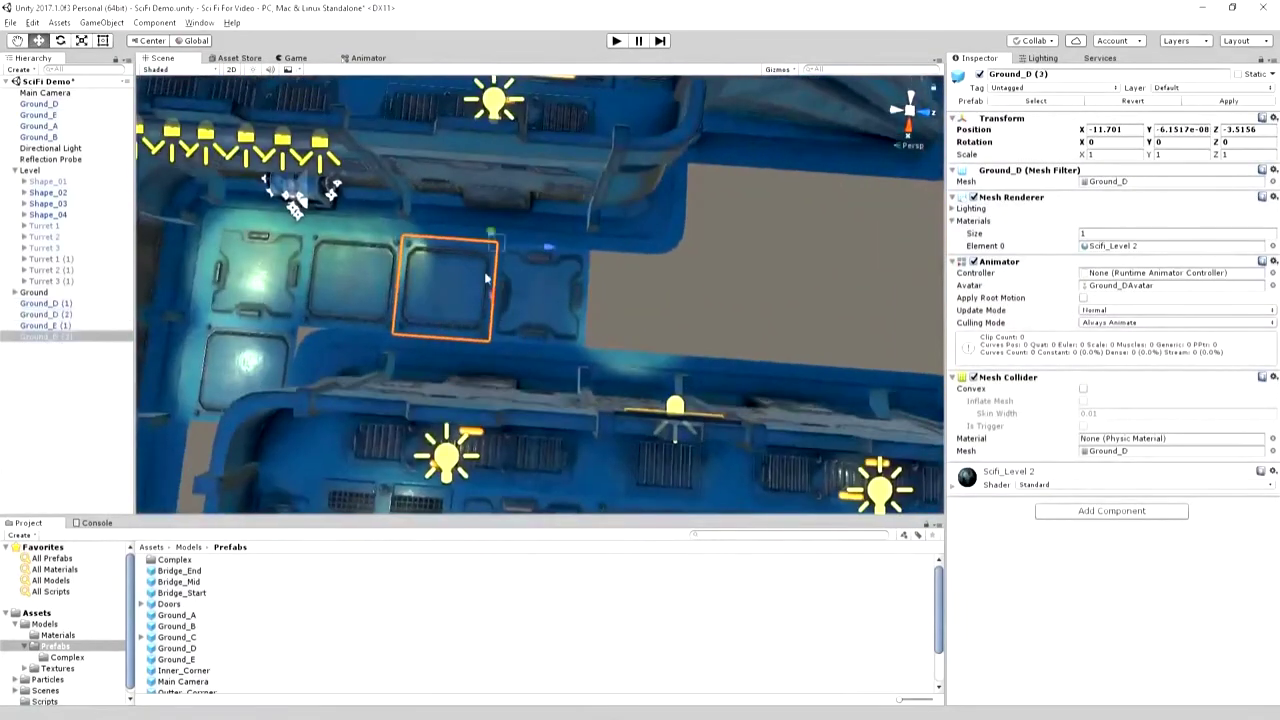
pyautogui.scroll(-3, 566, 293)
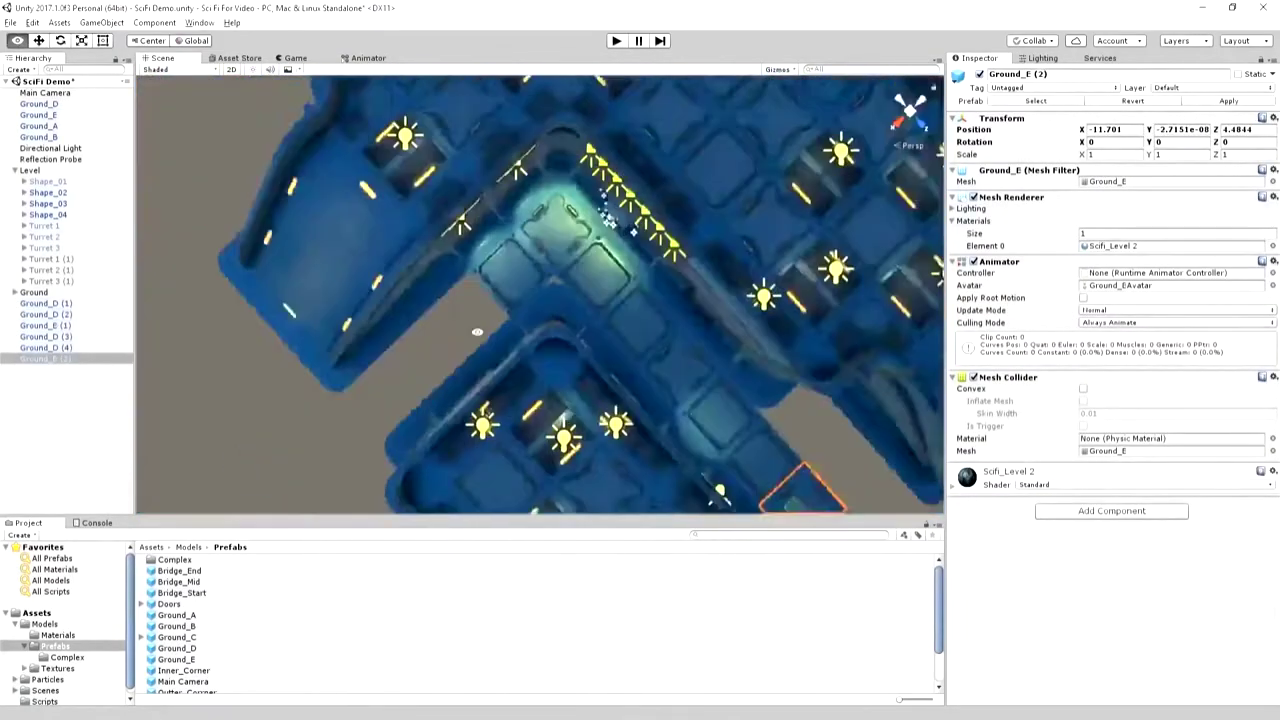
# - Duplicate the Ground_E tile and slide the copy into the next gap
pyautogui.hotkey('ctrl', 'd')
pyautogui.moveTo(880, 250); pyautogui.dragTo(540, 275)
pyautogui.scroll(4, 566, 293)
pyautogui.moveTo(566, 293); pyautogui.dragTo(524, 225, button='middle')
pyautogui.scroll(-6, 524, 225)
pyautogui.click(540, 315)
pyautogui.keyDown('alt'); pyautogui.moveTo(540, 315); pyautogui.dragTo(540, 315); pyautogui.keyUp('alt')
pyautogui.scroll(3, 540, 300)
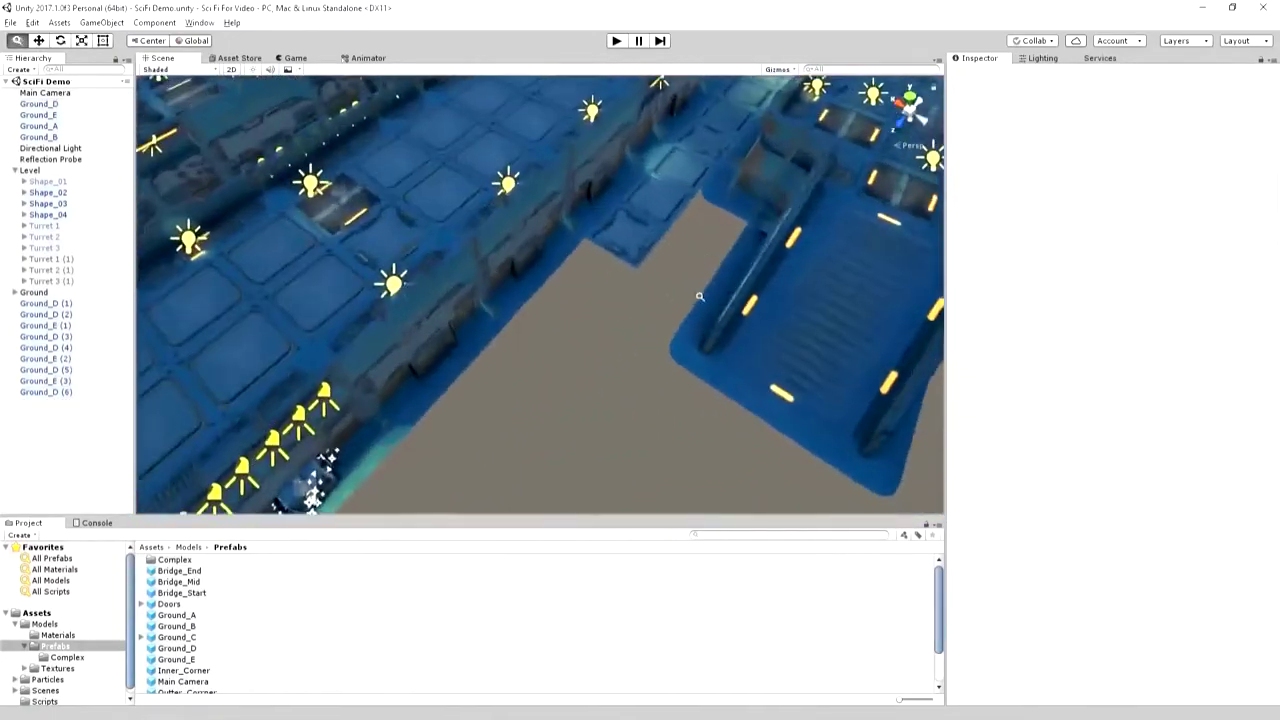
# - Fill the empty area with a Ground_B tile and a Ground_D tile plus one copy
pyautogui.moveTo(176, 626); pyautogui.dragTo(651, 271)
pyautogui.scroll(3, 639, 153)
pyautogui.scroll(-4, 639, 153)
pyautogui.moveTo(176, 648); pyautogui.dragTo(514, 300)
pyautogui.scroll(4, 639, 423)
pyautogui.hotkey('ctrl', 'd')
pyautogui.moveTo(640, 424); pyautogui.dragTo(596, 418)
pyautogui.moveTo(596, 418)
pyautogui.keyDown('alt'); pyautogui.mouseDown()
pyautogui.moveTo(560, 420)
pyautogui.moveTo(650, 365)
pyautogui.mouseUp(); pyautogui.keyUp('alt')
pyautogui.moveTo(575, 425)
pyautogui.keyDown('alt'); pyautogui.mouseDown()
pyautogui.moveTo(614, 349)
pyautogui.moveTo(645, 332)
pyautogui.mouseUp(); pyautogui.keyUp('alt')
# - Drop a Ground_C tile into the last gap, rotated 90° on Y
pyautogui.moveTo(176, 637); pyautogui.dragTo(585, 355)
pyautogui.press('e')
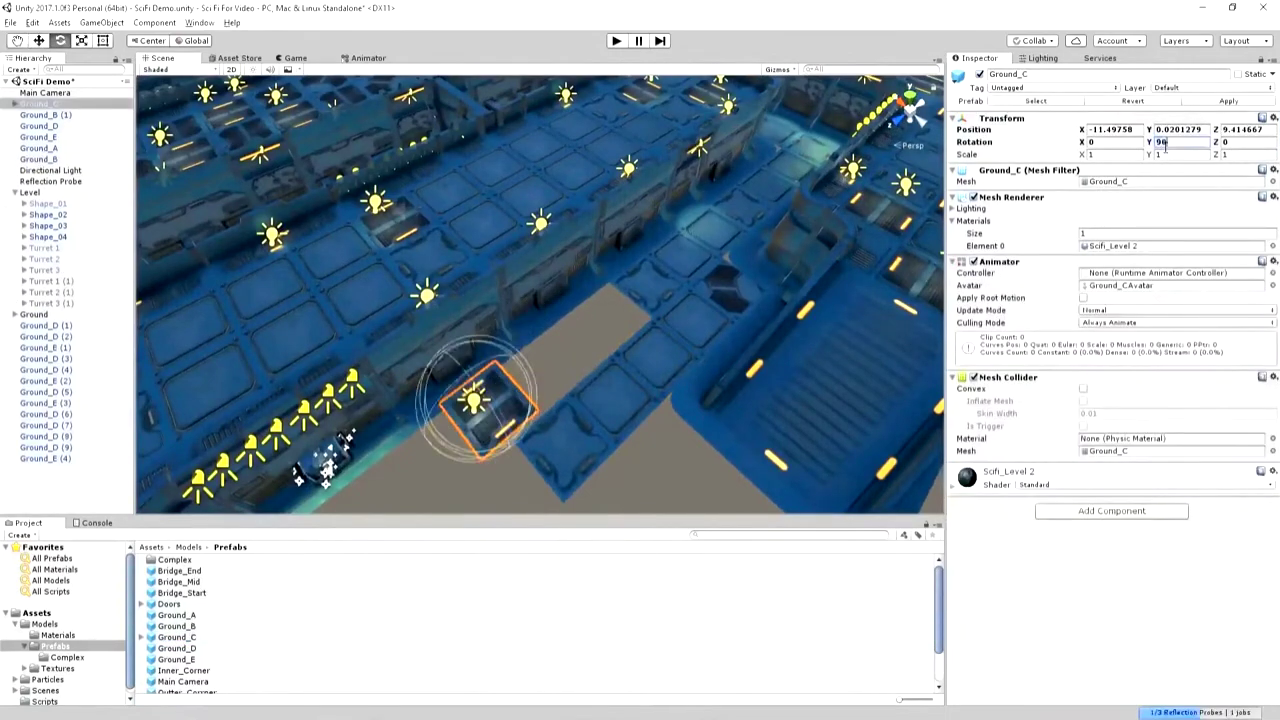
pyautogui.press('Return')
pyautogui.keyDown('alt'); pyautogui.moveTo(560, 300); pyautogui.dragTo(538, 348, button='right'); pyautogui.keyUp('alt')
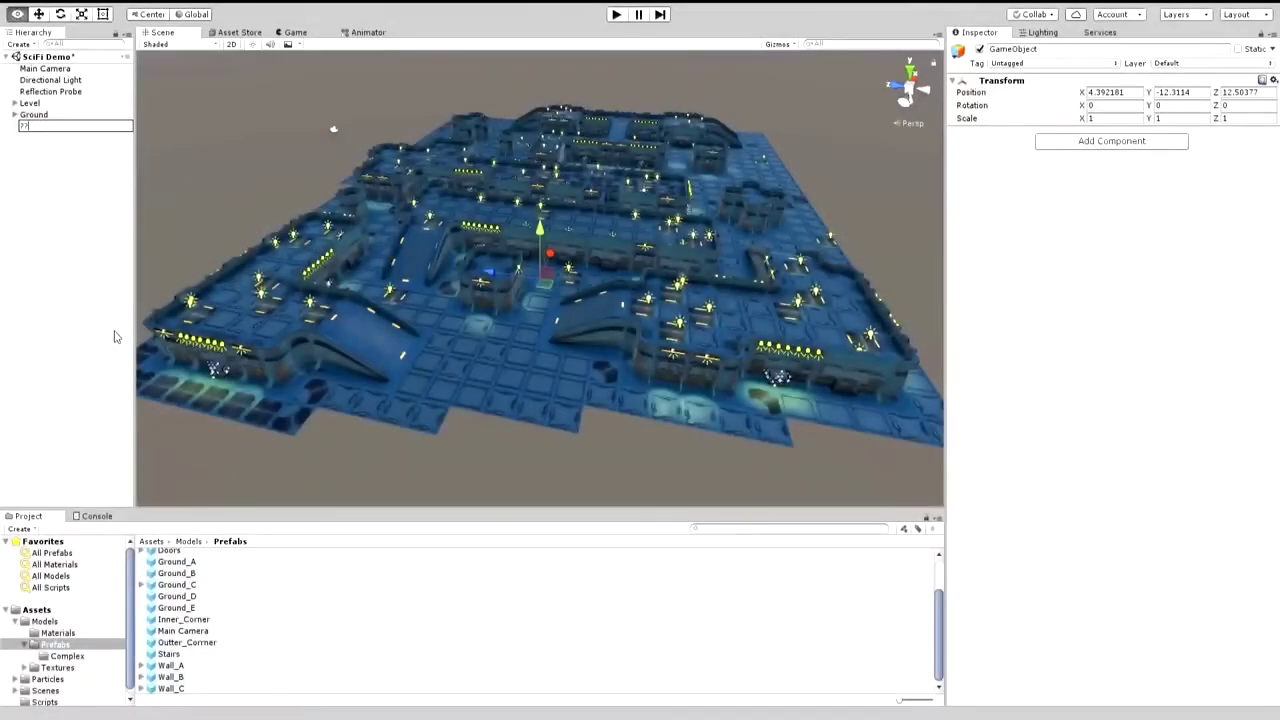
# - Add a Wall_B section to Fence, rotate it 90° on Y and move it to the floor edge
pyautogui.click(172, 666)
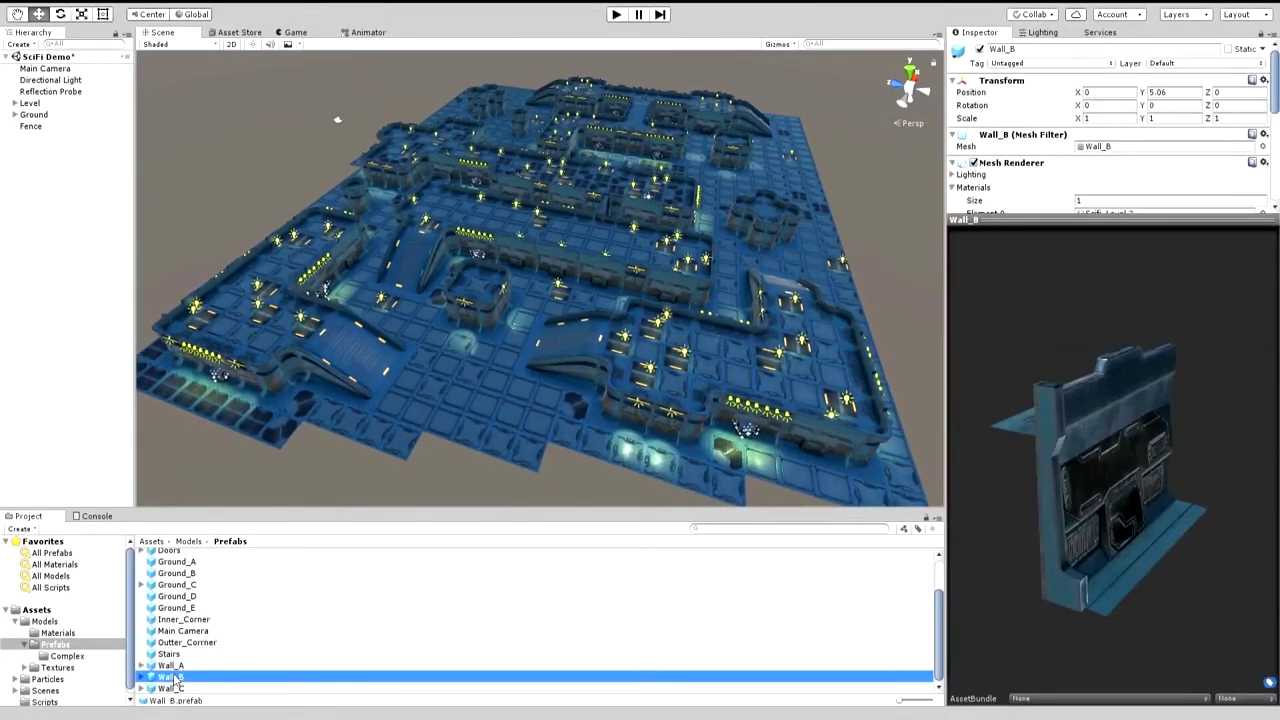
pyautogui.moveTo(44, 131); pyautogui.dragTo(44, 131)
pyautogui.press('f')
pyautogui.moveTo(686, 501); pyautogui.dragTo(549, 311, button='middle')
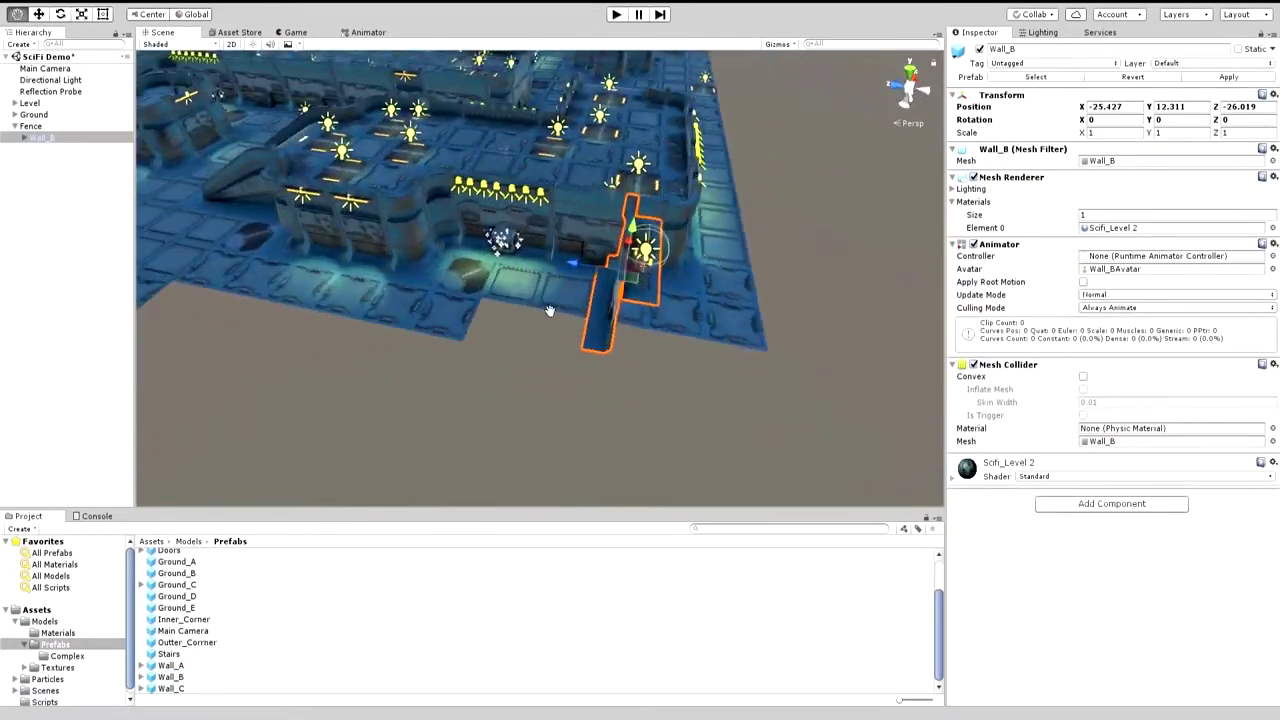
pyautogui.write('0')
pyautogui.press('Return')
pyautogui.press('w')
pyautogui.moveTo(418, 248); pyautogui.dragTo(451, 366)
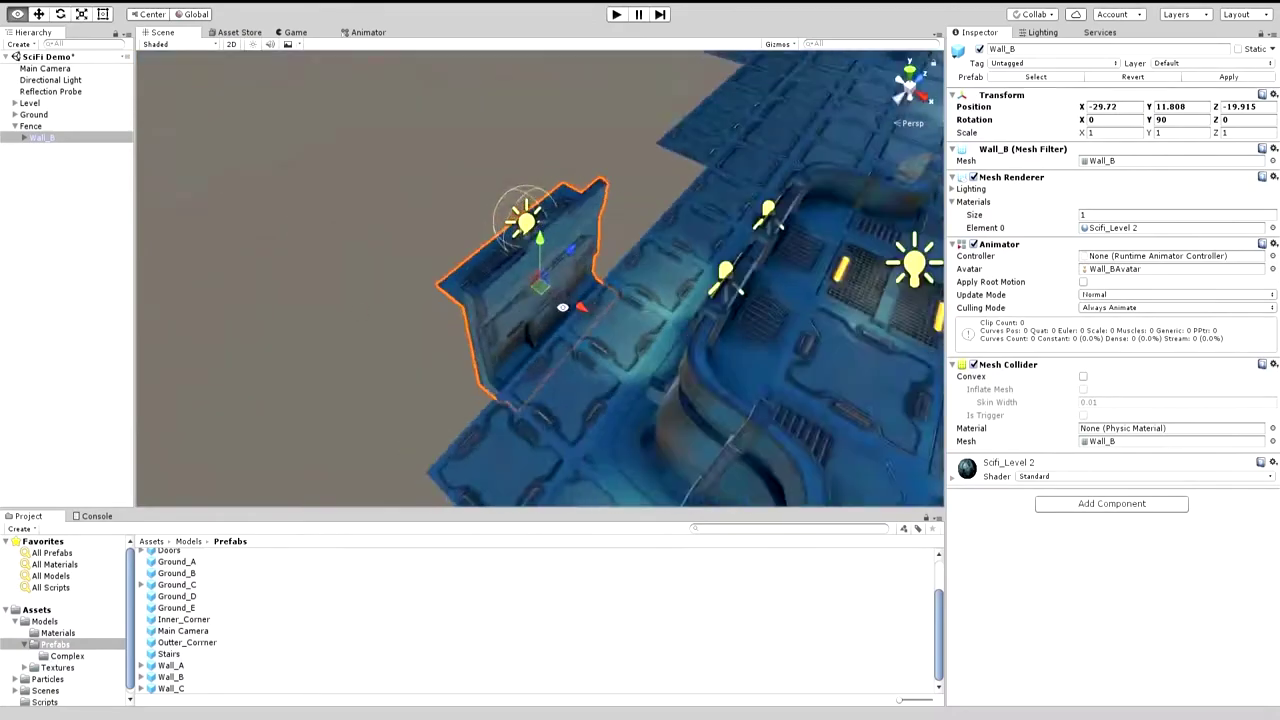
# - Add an Inner_Corner to Fence and place a single Wall_A piece beside it
pyautogui.click(195, 620)
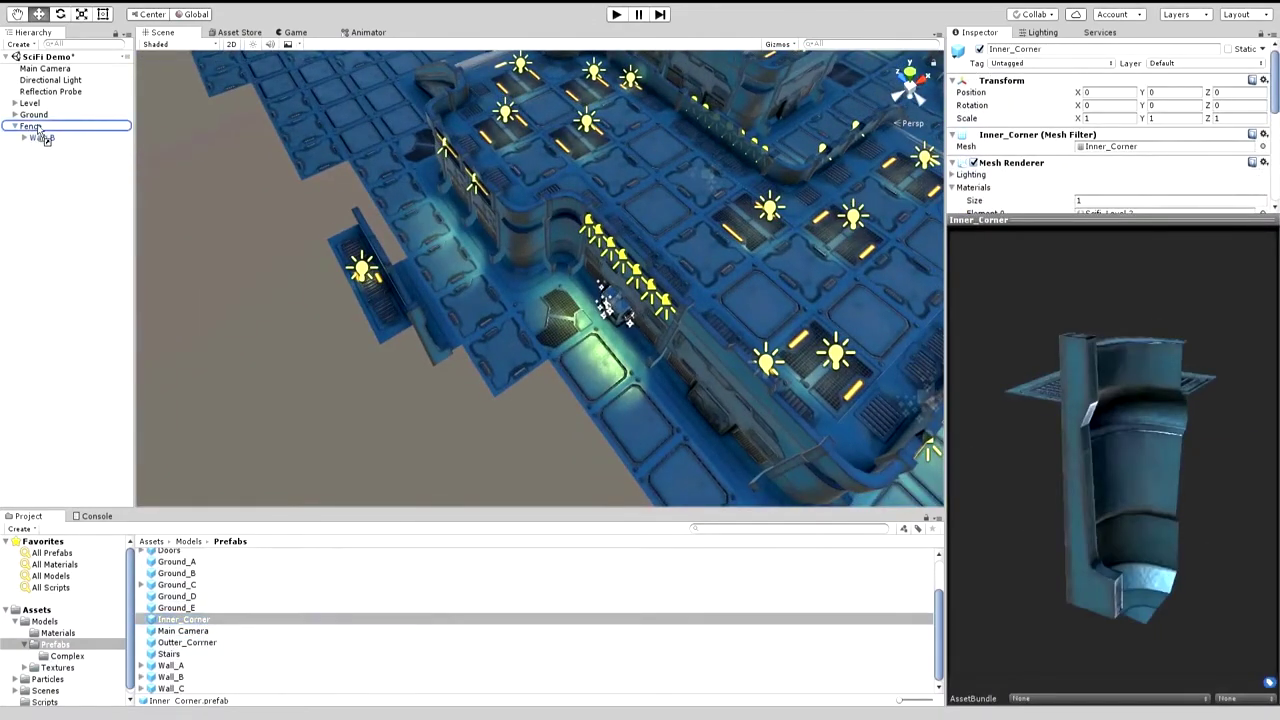
pyautogui.moveTo(40, 130); pyautogui.dragTo(32, 127)
pyautogui.press('f')
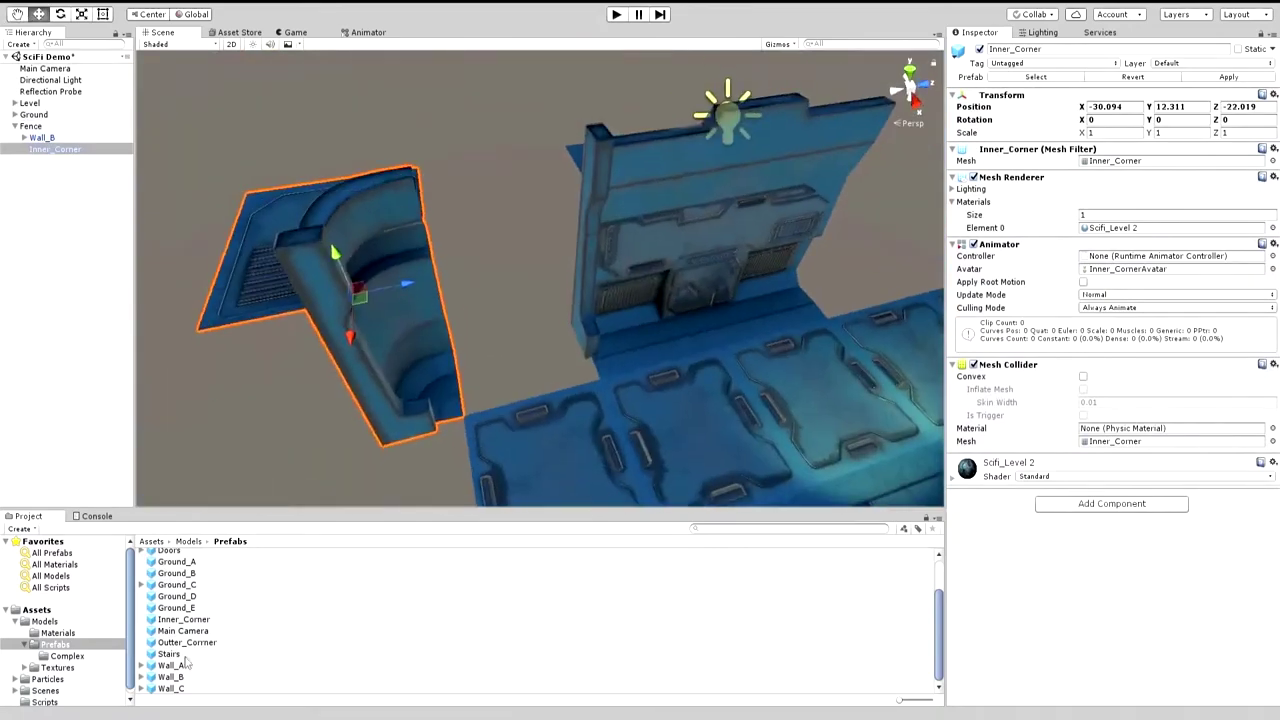
pyautogui.moveTo(185, 662); pyautogui.dragTo(511, 335)
pyautogui.press('e')
pyautogui.keyDown('alt'); pyautogui.moveTo(718, 274); pyautogui.dragTo(563, 248); pyautogui.keyUp('alt')
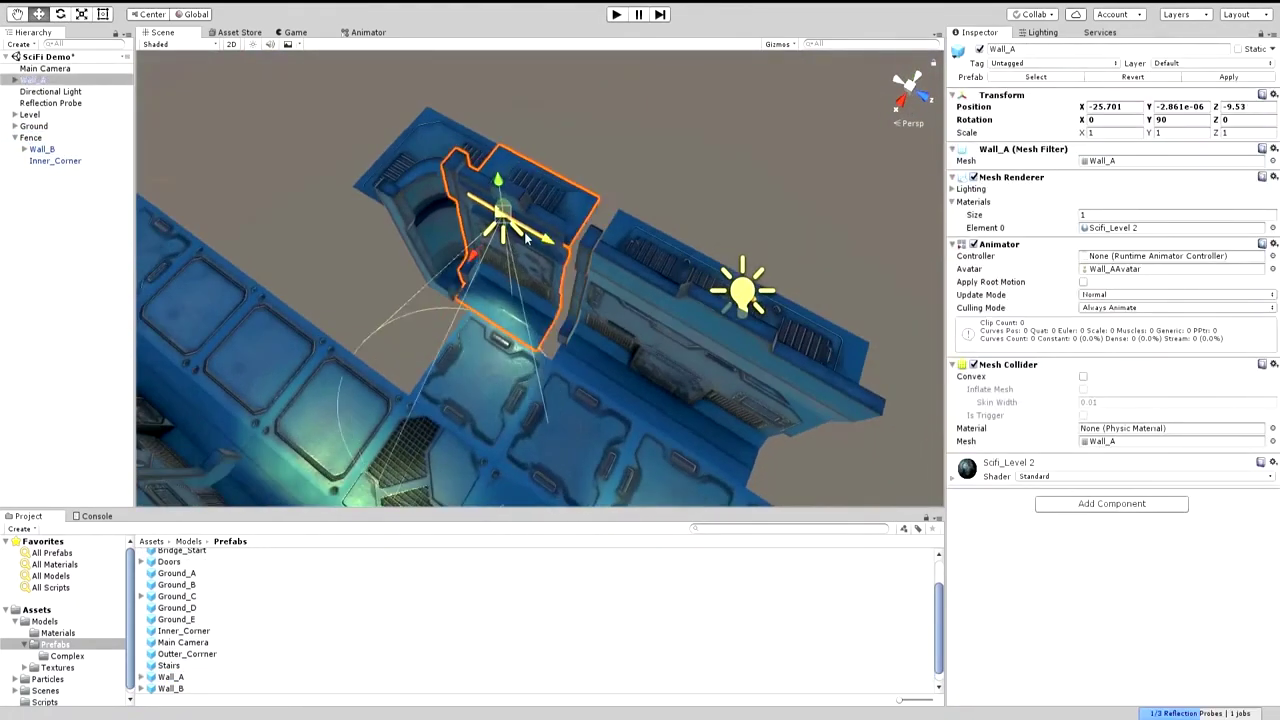
pyautogui.press('w')
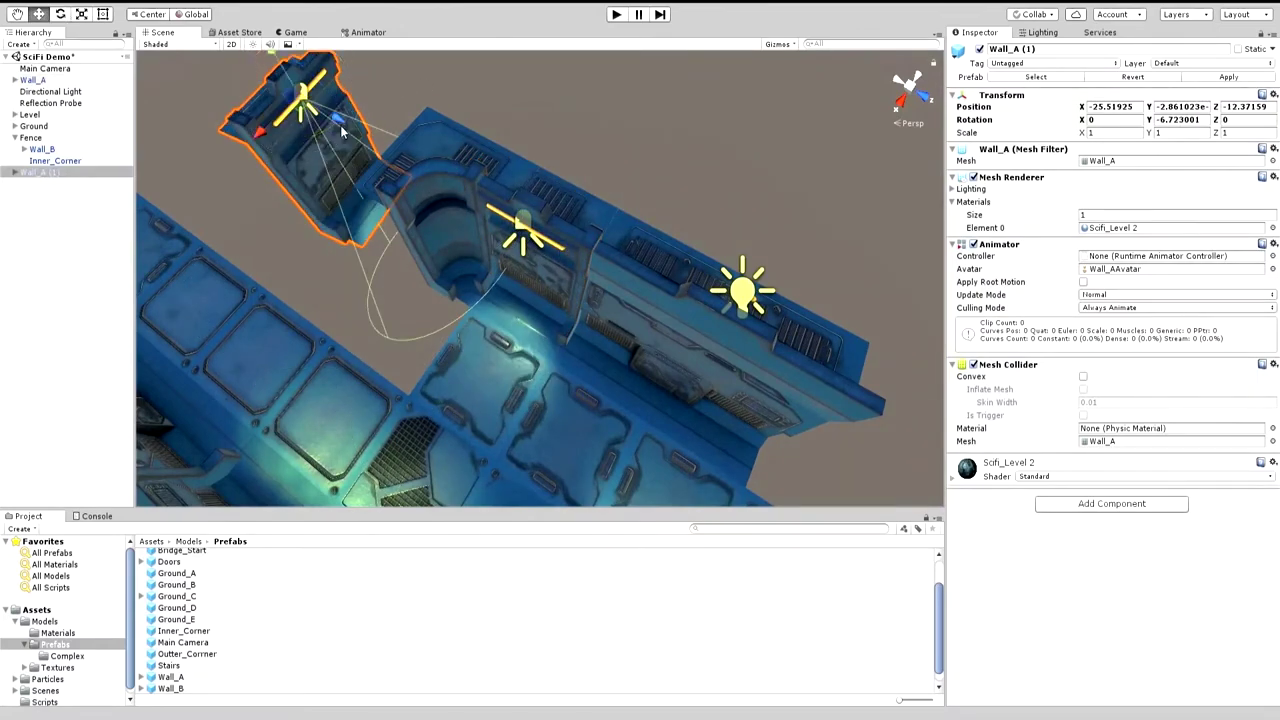
pyautogui.press('Delete')
# - Place an Outter_Corner at the wall's end and move it into the Fence group
pyautogui.moveTo(187, 654)
pyautogui.mouseDown()
pyautogui.moveTo(309, 282)
pyautogui.moveTo(600, 250)
pyautogui.mouseUp()
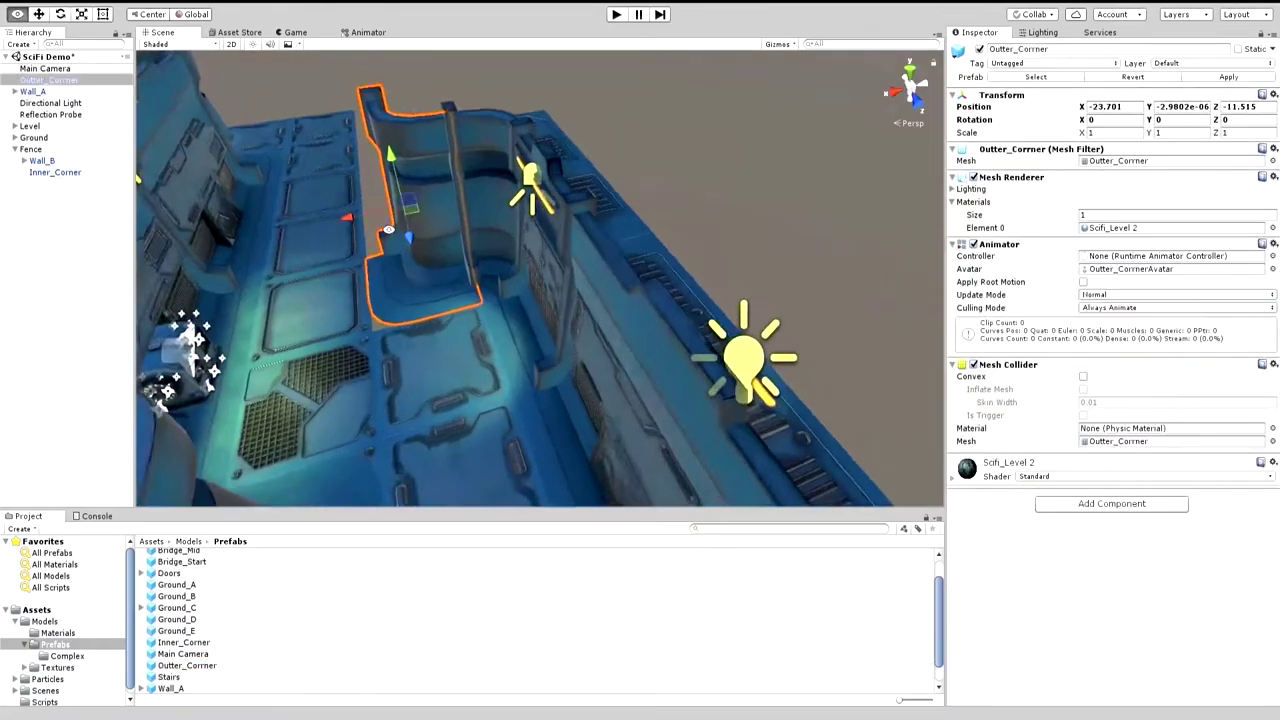
pyautogui.click(729, 168)
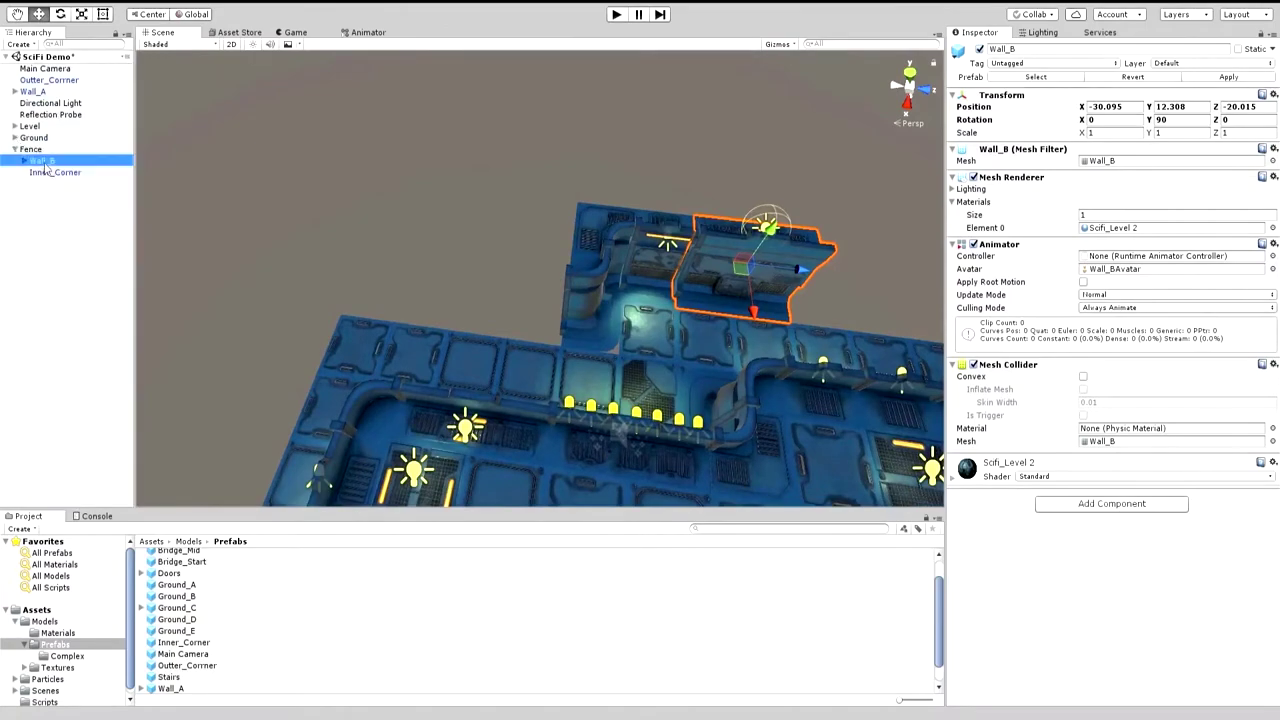
pyautogui.moveTo(48, 80); pyautogui.dragTo(57, 153)
# - Extend the fence with duplicated Wall_B sections slid along the level's edge
pyautogui.moveTo(792, 328)
pyautogui.mouseDown()
pyautogui.moveTo(555, 336)
pyautogui.moveTo(700, 300)
pyautogui.mouseUp()
pyautogui.keyDown('alt'); pyautogui.moveTo(584, 245); pyautogui.dragTo(670, 322); pyautogui.keyUp('alt')
pyautogui.hotkey('ctrl', 'd')
pyautogui.hotkey('ctrl', 'd')
pyautogui.keyDown('alt'); pyautogui.moveTo(450, 277); pyautogui.dragTo(630, 329); pyautogui.keyUp('alt')
pyautogui.hotkey('ctrl', 'd')
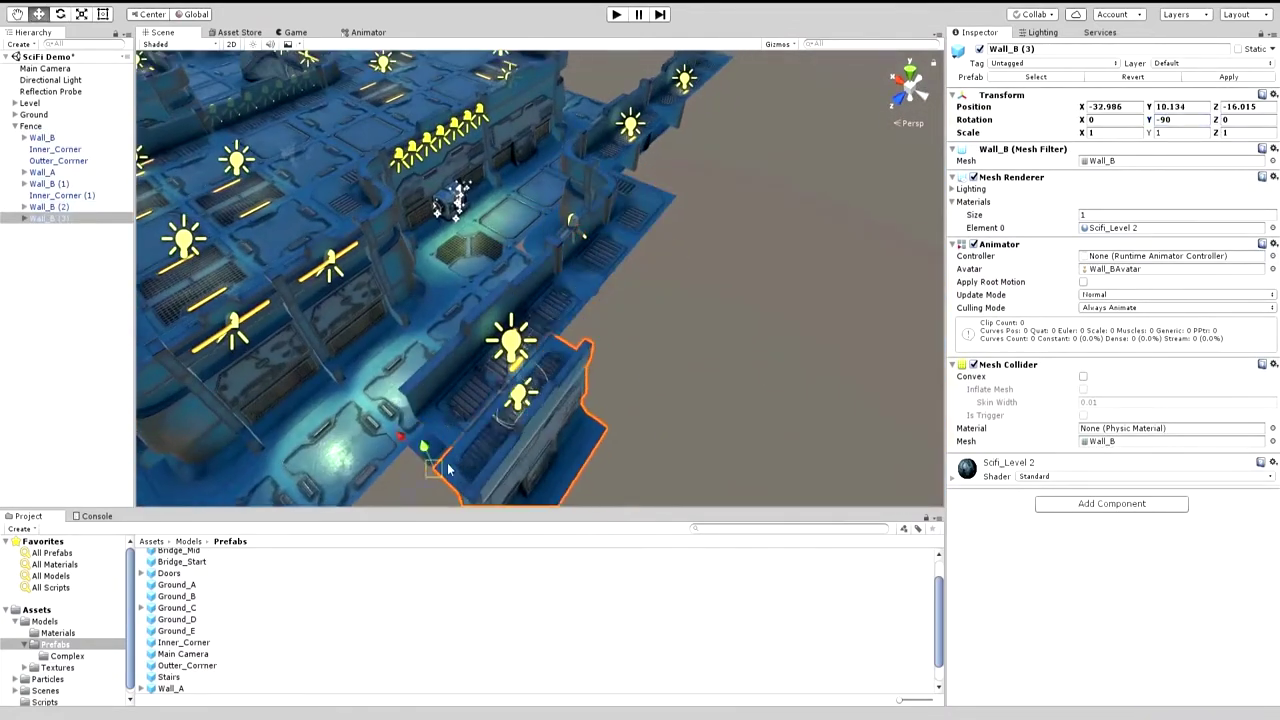
pyautogui.keyDown('alt'); pyautogui.moveTo(437, 469); pyautogui.dragTo(560, 300); pyautogui.keyUp('alt')
# - Add an Outter_Corner piece at the next corner, rotated to -180°
pyautogui.moveTo(187, 665)
pyautogui.mouseDown()
pyautogui.moveTo(643, 439)
pyautogui.moveTo(879, 286)
pyautogui.mouseUp()
pyautogui.press('e')
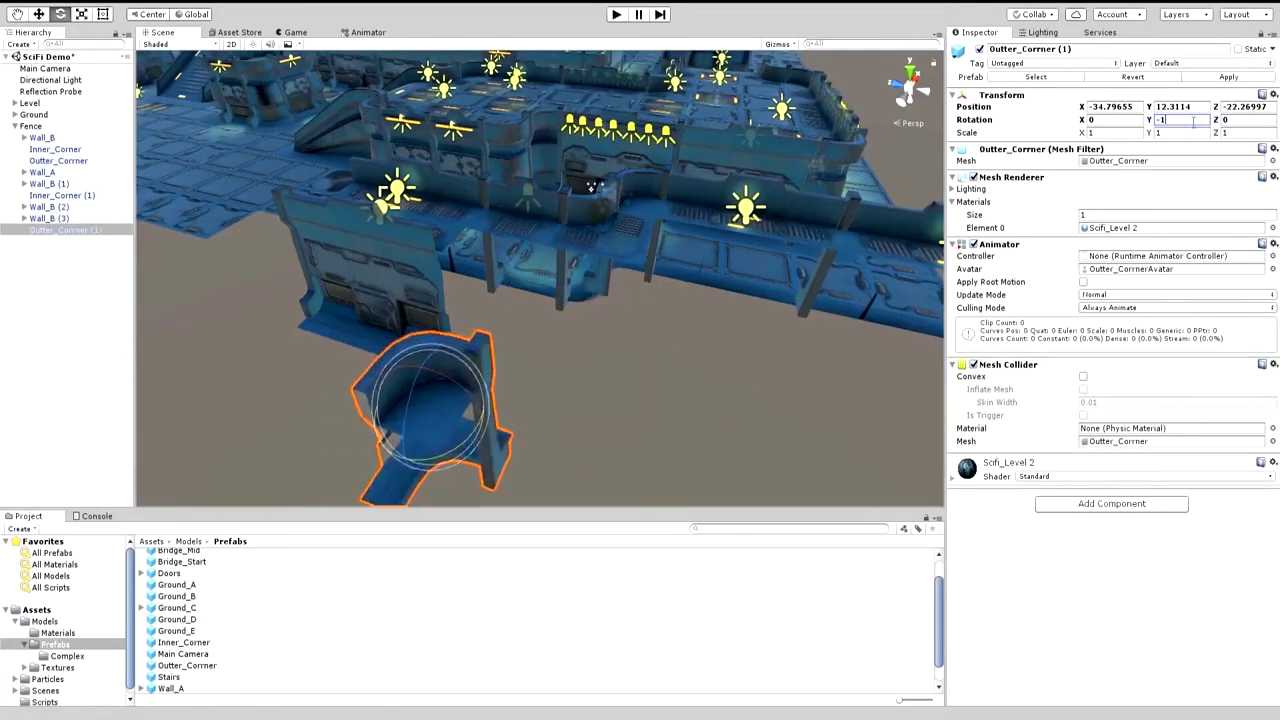
pyautogui.write('-180')
pyautogui.press('Return')
pyautogui.keyDown('alt'); pyautogui.moveTo(560, 390); pyautogui.dragTo(644, 316); pyautogui.keyUp('alt')
pyautogui.moveTo(628, 440)
pyautogui.keyDown('alt'); pyautogui.mouseDown()
pyautogui.moveTo(518, 335)
pyautogui.moveTo(540, 300)
pyautogui.mouseUp(); pyautogui.keyUp('alt')
# - Place an Inner_Corner piece at the edge with its rotation set to 0
pyautogui.click(669, 413)
pyautogui.click(592, 428)
pyautogui.moveTo(183, 642); pyautogui.dragTo(516, 205)
pyautogui.write('0')
pyautogui.press('Return')
pyautogui.press('w')
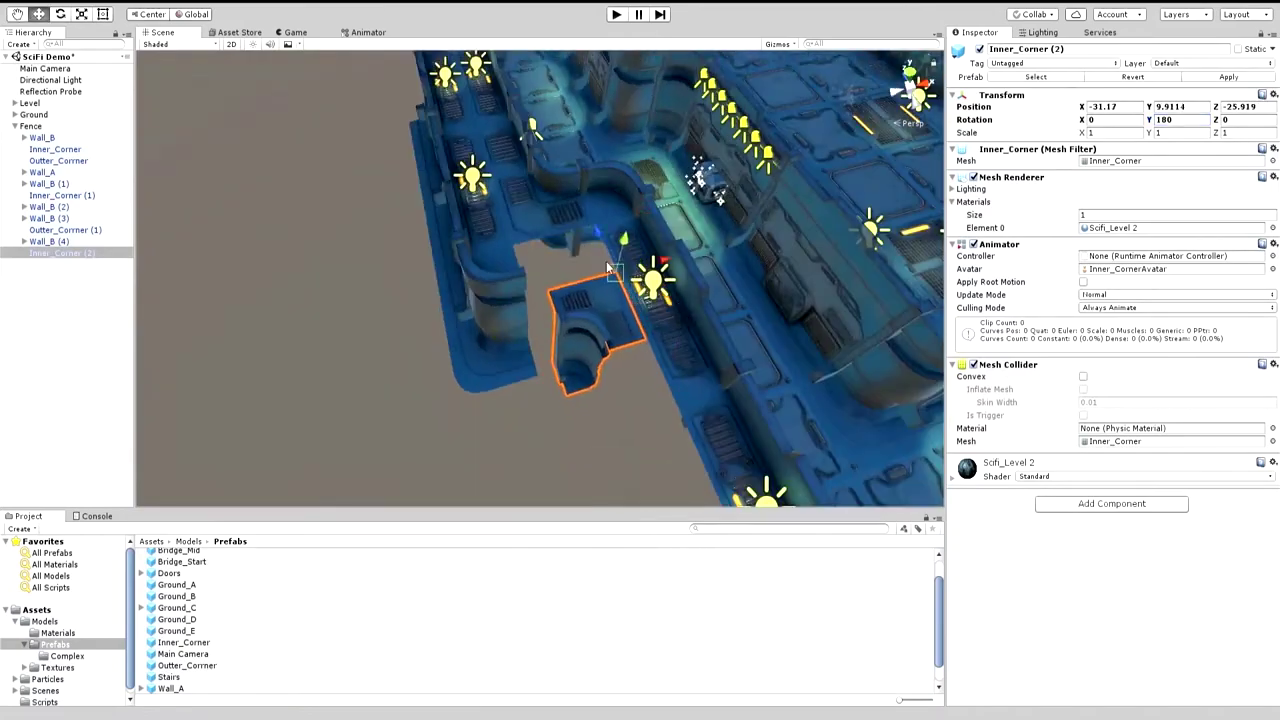
# - Place another Wall_B section and line it up with the existing fence
pyautogui.moveTo(170, 699)
pyautogui.mouseDown()
pyautogui.moveTo(456, 298)
pyautogui.moveTo(520, 300)
pyautogui.mouseUp()
pyautogui.click(520, 450)
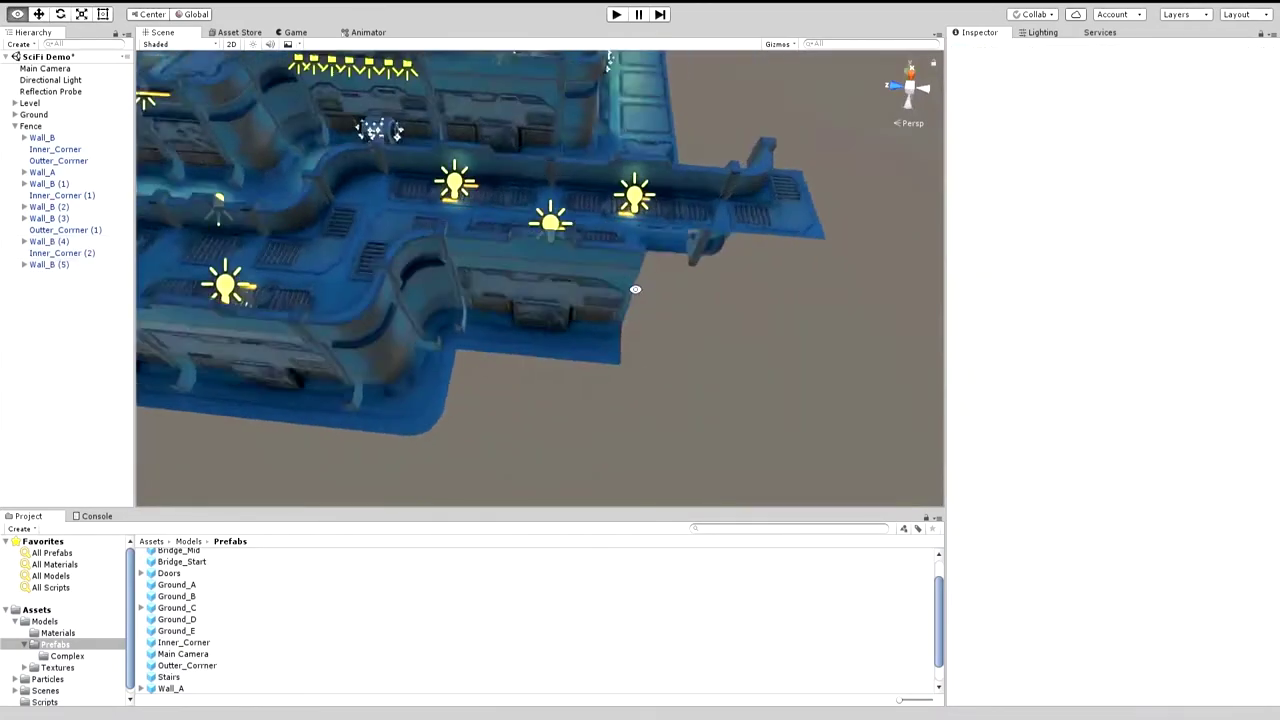
pyautogui.keyDown('alt'); pyautogui.moveTo(520, 450); pyautogui.dragTo(564, 281); pyautogui.keyUp('alt')
pyautogui.click(564, 281)
pyautogui.press('f')
pyautogui.moveTo(539, 368)
pyautogui.mouseDown()
pyautogui.moveTo(480, 267)
pyautogui.moveTo(332, 93)
pyautogui.mouseUp()
pyautogui.press('w')
pyautogui.press('z')
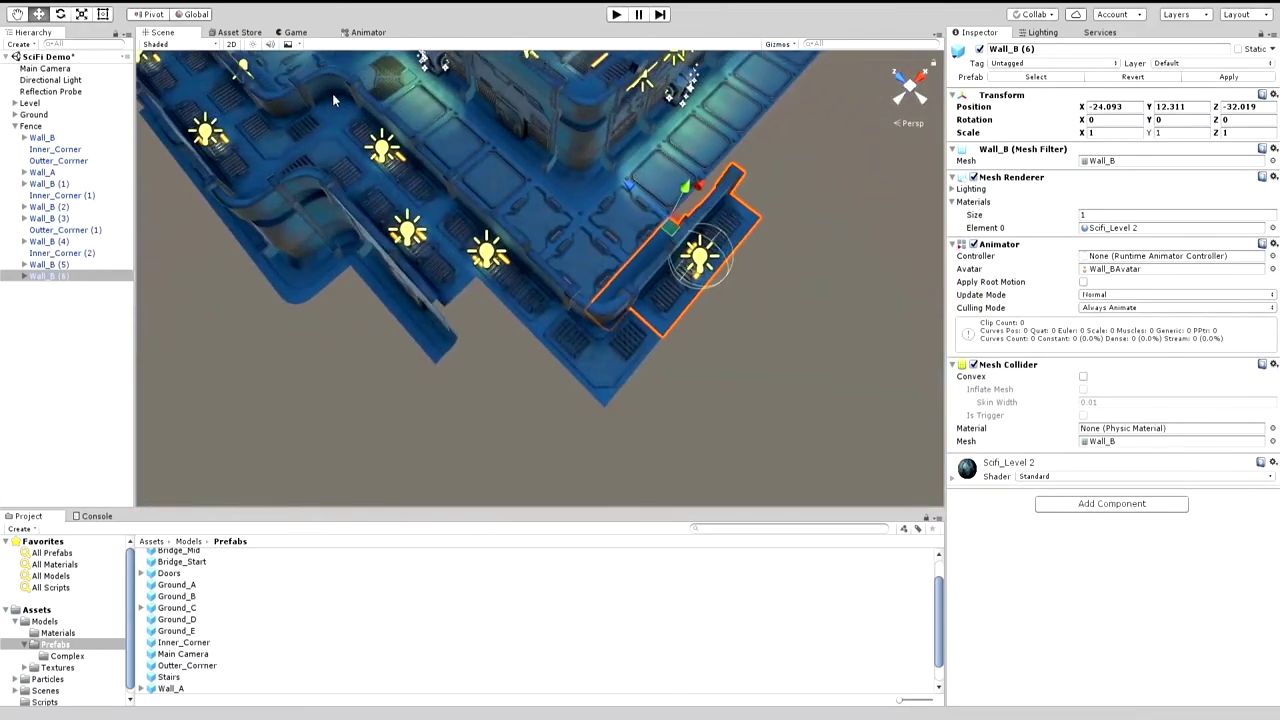
# - Duplicate the end wall and place the Wall_B (7) copy along the edge
pyautogui.keyDown('alt'); pyautogui.moveTo(266, 176); pyautogui.dragTo(418, 323); pyautogui.keyUp('alt')
pyautogui.click(418, 323)
pyautogui.hotkey('ctrl', 'd')
pyautogui.click(811, 331)
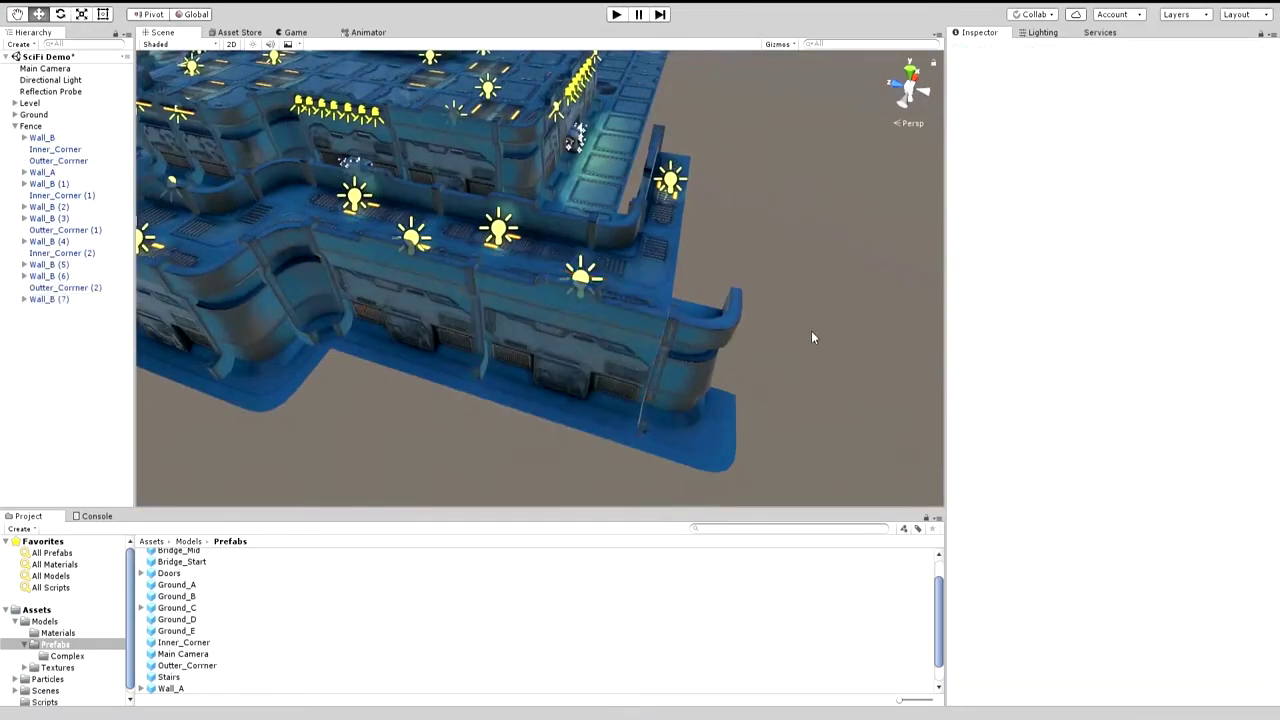
pyautogui.moveTo(811, 331)
pyautogui.keyDown('alt'); pyautogui.mouseDown()
pyautogui.moveTo(506, 320)
pyautogui.moveTo(597, 304)
pyautogui.mouseUp(); pyautogui.keyUp('alt')
# - Duplicate Wall_B (8), slide it along the edge and rotate it to follow it
pyautogui.click(830, 335)
pyautogui.hotkey('ctrl', 'd')
pyautogui.press('w')
pyautogui.keyDown('alt'); pyautogui.moveTo(830, 335); pyautogui.dragTo(187, 425); pyautogui.keyUp('alt')
pyautogui.press('e')
pyautogui.moveTo(596, 411)
pyautogui.mouseDown()
pyautogui.moveTo(300, 457)
pyautogui.moveTo(499, 411)
pyautogui.moveTo(670, 337)
pyautogui.moveTo(798, 244)
pyautogui.moveTo(595, 342)
pyautogui.mouseUp()
pyautogui.click(499, 411)
# - Inspect the finished fence from above, checking Wall_A (15) and Wall_B (98)
pyautogui.click(670, 337)
pyautogui.press('f')
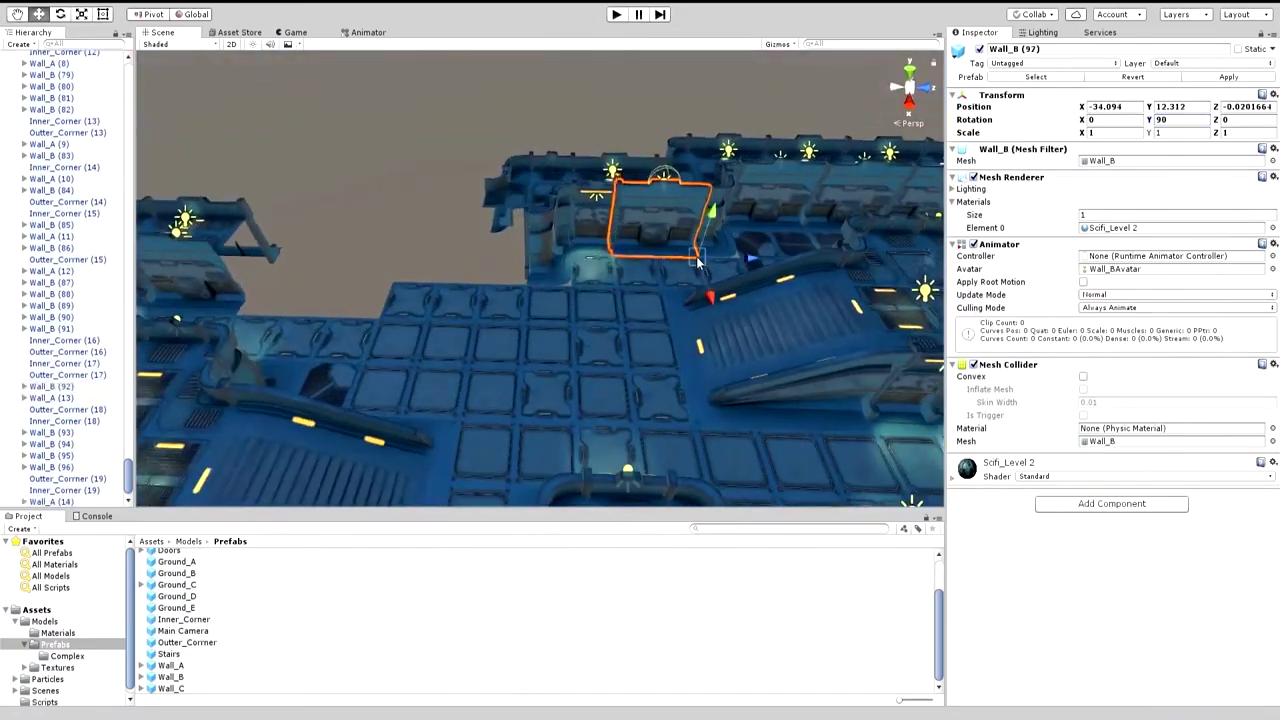
pyautogui.click(549, 261)
pyautogui.moveTo(595, 342)
pyautogui.keyDown('alt'); pyautogui.mouseDown()
pyautogui.moveTo(549, 261)
pyautogui.moveTo(600, 300)
pyautogui.moveTo(535, 264)
pyautogui.mouseUp(); pyautogui.keyUp('alt')
pyautogui.click(657, 300)
pyautogui.click(528, 325)
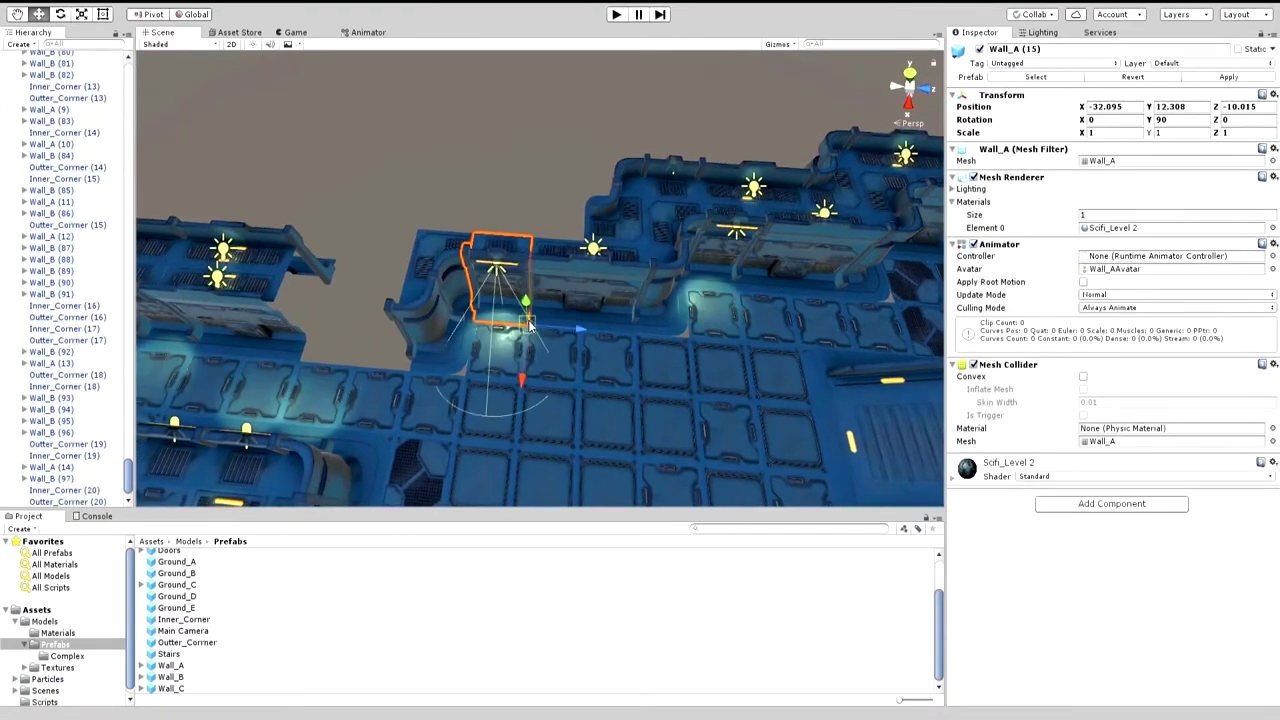
pyautogui.keyDown('alt'); pyautogui.moveTo(501, 180); pyautogui.dragTo(441, 348); pyautogui.keyUp('alt')
pyautogui.click(441, 345)
pyautogui.keyDown('alt'); pyautogui.moveTo(516, 180); pyautogui.dragTo(375, 347); pyautogui.keyUp('alt')
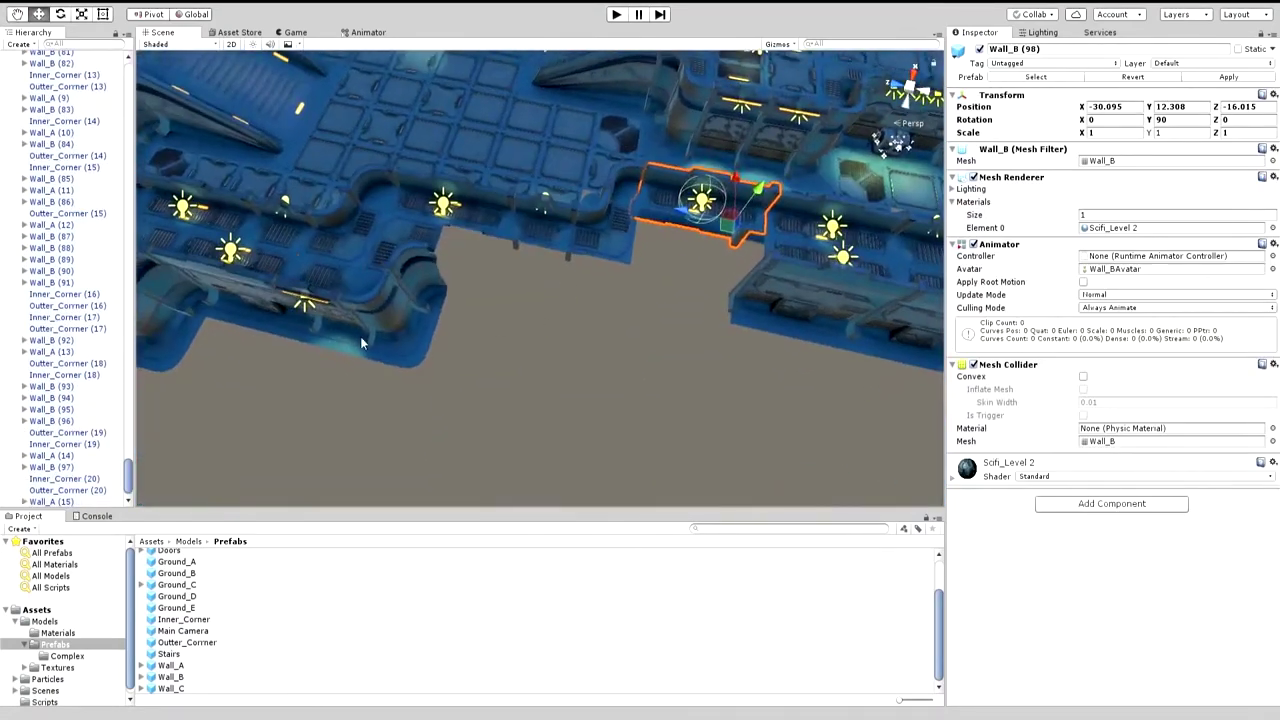
pyautogui.moveTo(637, 261)
pyautogui.keyDown('alt'); pyautogui.mouseDown()
pyautogui.moveTo(520, 300)
pyautogui.moveTo(617, 284)
pyautogui.mouseUp(); pyautogui.keyUp('alt')
pyautogui.click(560, 330)
pyautogui.doubleClick(30, 114)
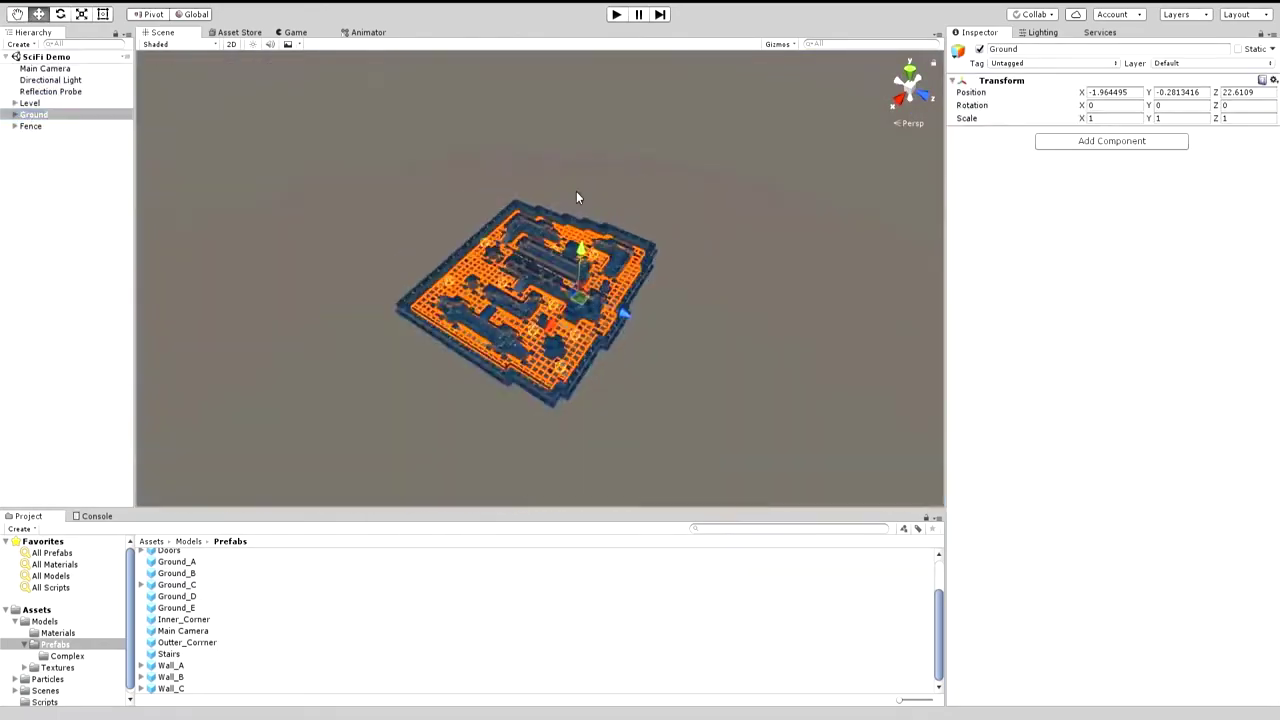
# - Move the Ground_E (183) floor tile into a gap at the floor's edge
pyautogui.click(576, 191)
pyautogui.scroll(5, 469, 389)
pyautogui.click(422, 271)
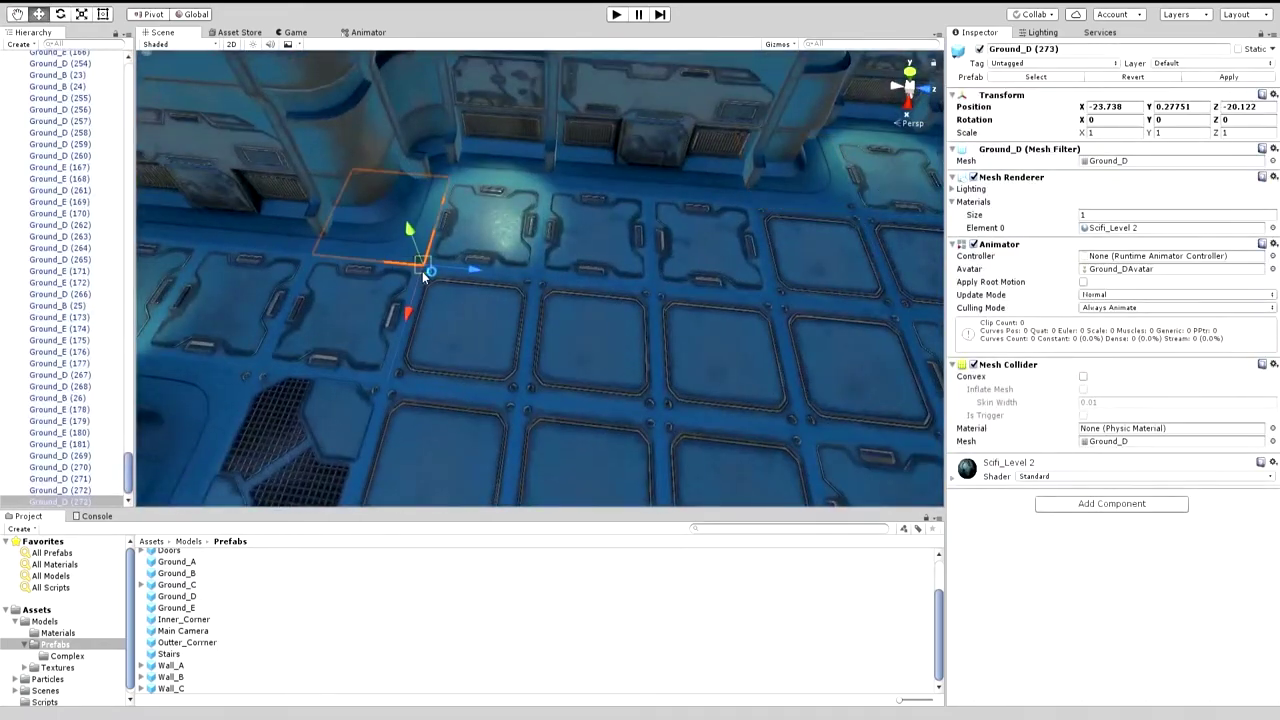
pyautogui.keyDown('alt'); pyautogui.moveTo(422, 271); pyautogui.dragTo(486, 317); pyautogui.keyUp('alt')
pyautogui.scroll(-5, 486, 317)
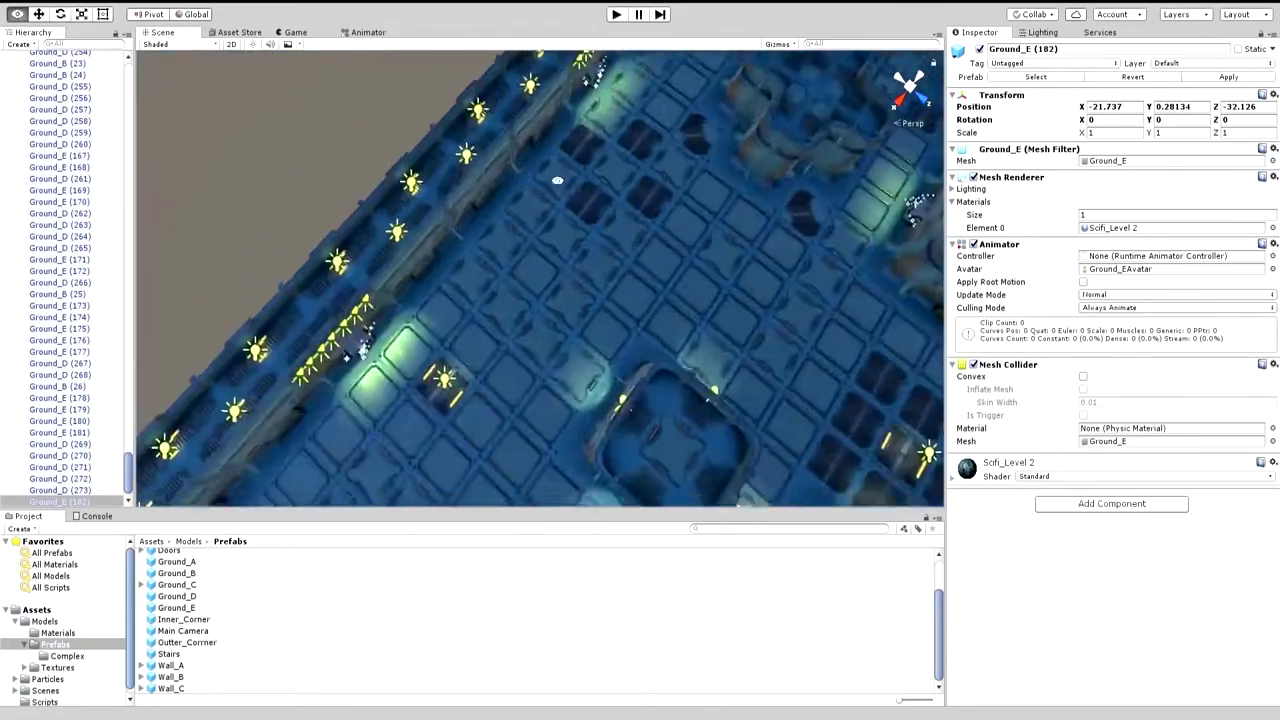
pyautogui.click(569, 286)
pyautogui.moveTo(569, 286)
pyautogui.keyDown('alt'); pyautogui.mouseDown()
pyautogui.moveTo(456, 323)
pyautogui.moveTo(420, 300)
pyautogui.mouseUp(); pyautogui.keyUp('alt')
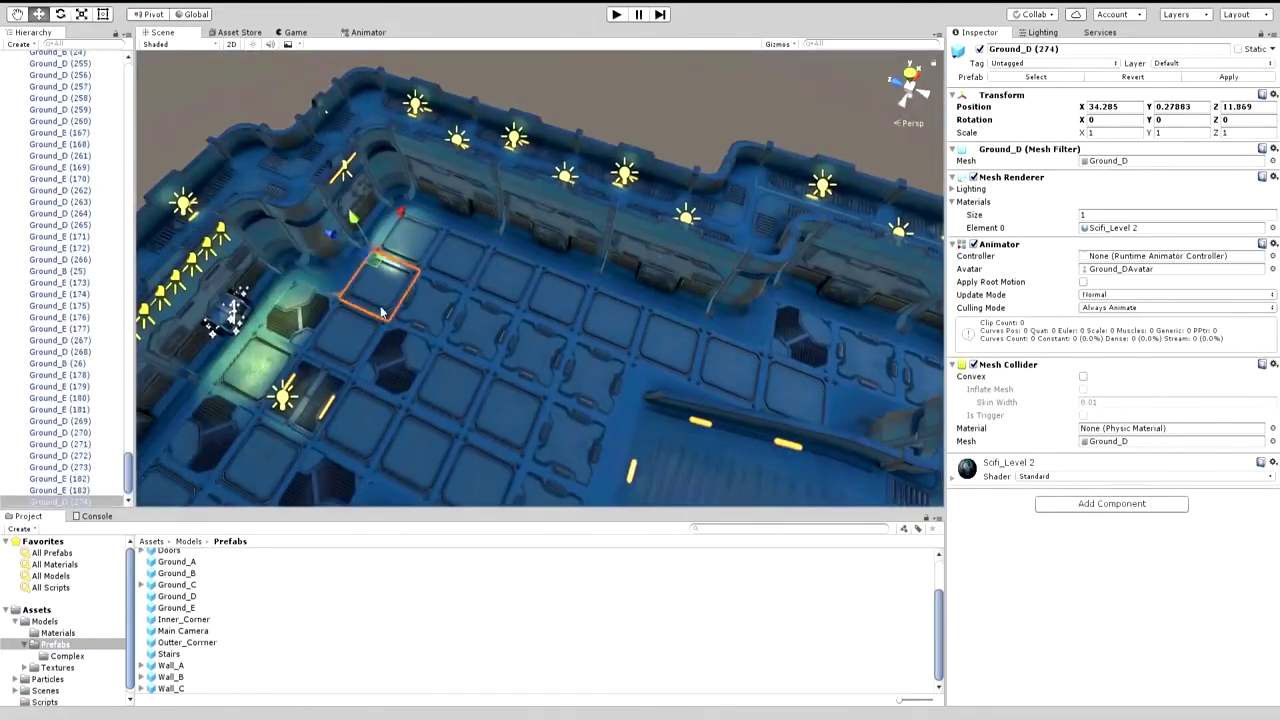
# - Fill the remaining edge gaps with the Ground_D (275) and Ground_D (276) tiles
pyautogui.scroll(-3, 420, 300)
pyautogui.click(586, 286)
pyautogui.scroll(4, 586, 286)
pyautogui.moveTo(500, 300)
pyautogui.mouseDown(button='middle')
pyautogui.moveTo(354, 307)
pyautogui.moveTo(448, 460)
pyautogui.mouseUp(button='middle')
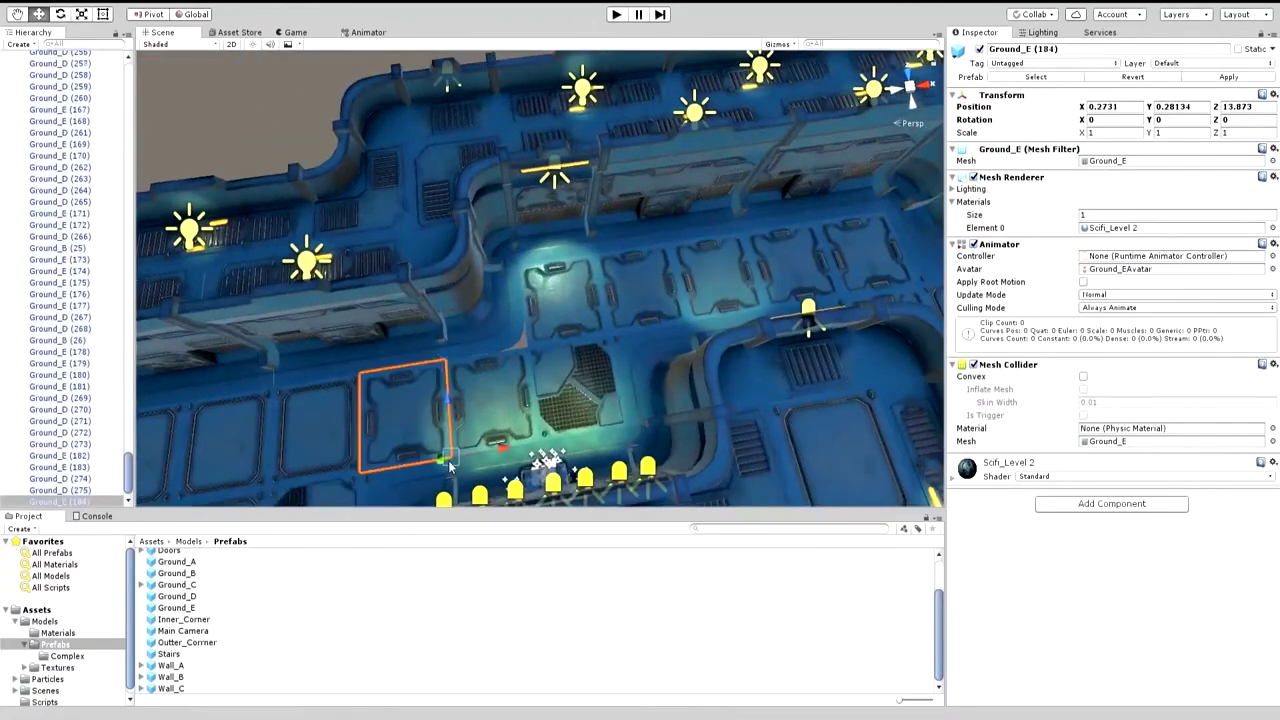
pyautogui.scroll(-3, 442, 324)
pyautogui.click(442, 324)
pyautogui.scroll(4, 442, 324)
pyautogui.keyDown('alt'); pyautogui.moveTo(442, 324); pyautogui.dragTo(464, 364); pyautogui.keyUp('alt')
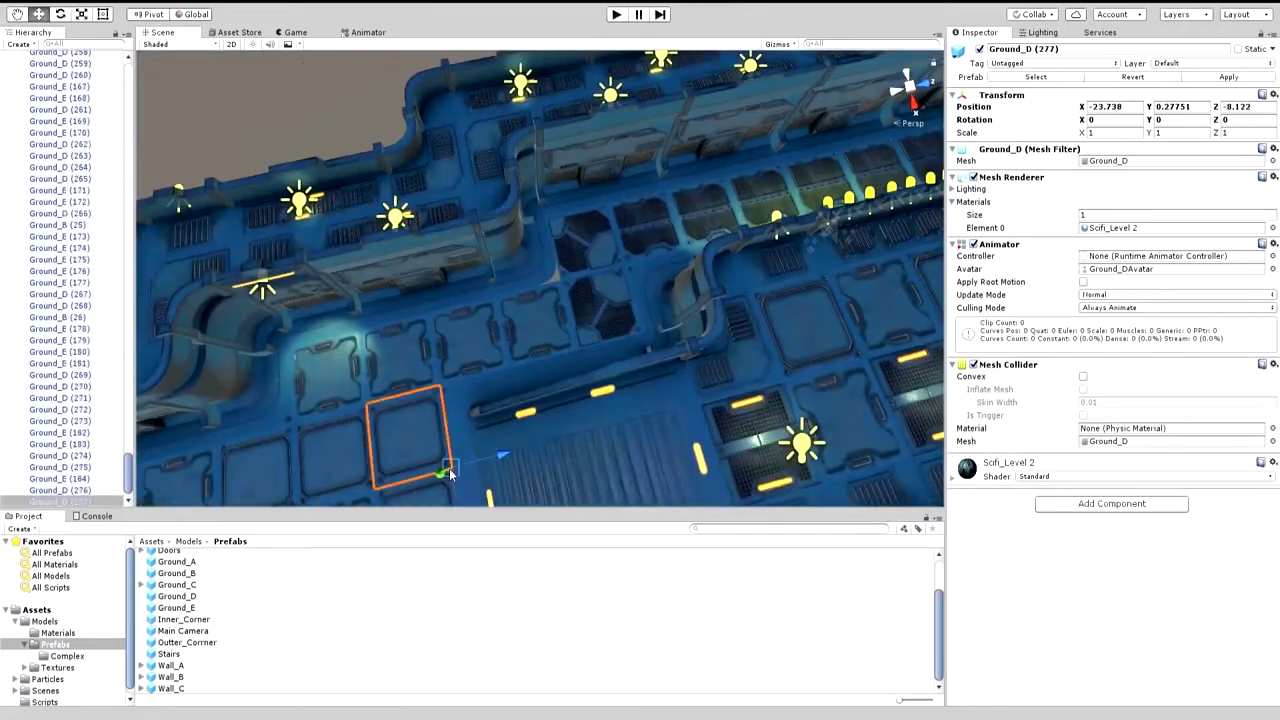
pyautogui.scroll(-5, 449, 468)
pyautogui.keyDown('alt'); pyautogui.moveTo(449, 468); pyautogui.dragTo(130, 436); pyautogui.keyUp('alt')
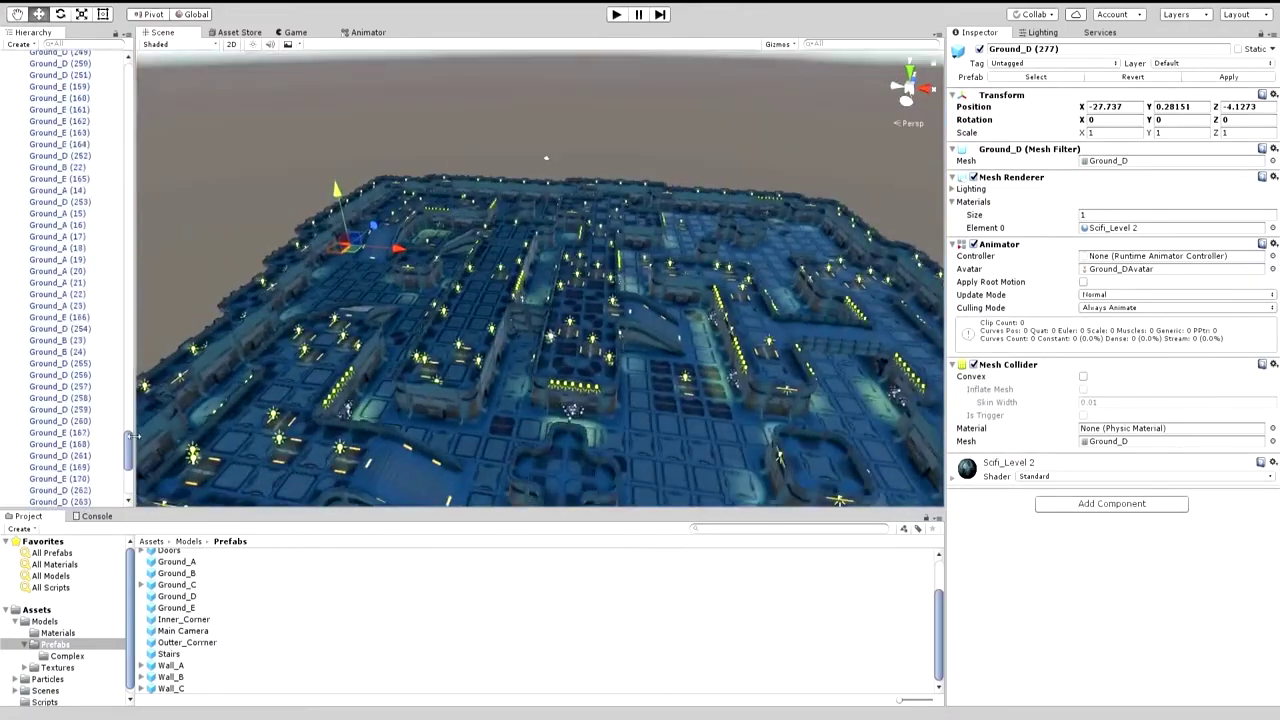